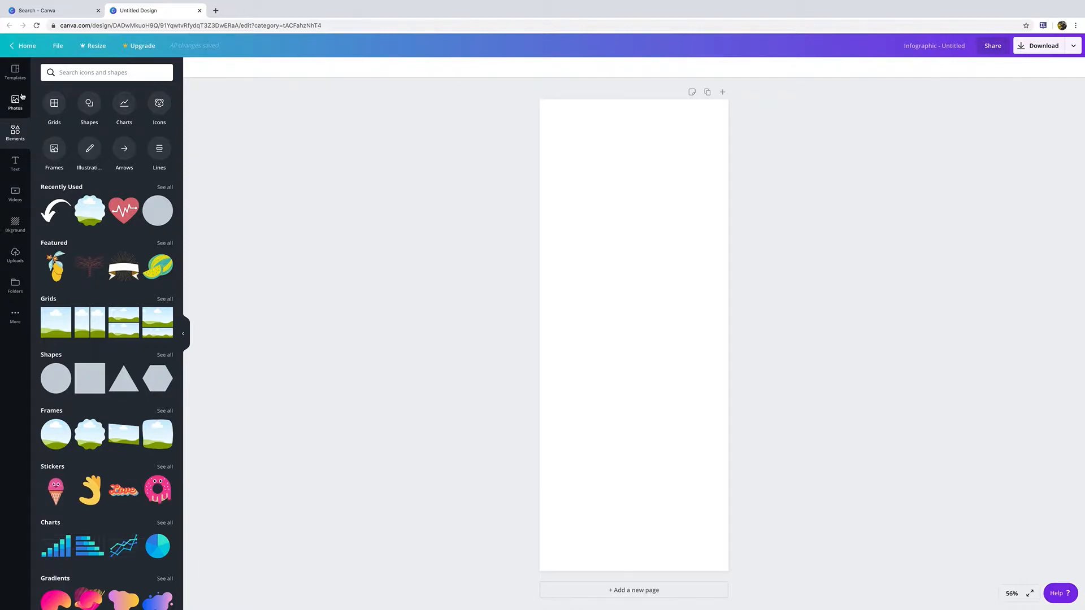
# Step: Set the page background to the light-to-bright blue gradient after trying the jellyfish and other blue backgrounds
pyautogui.click(15, 226)
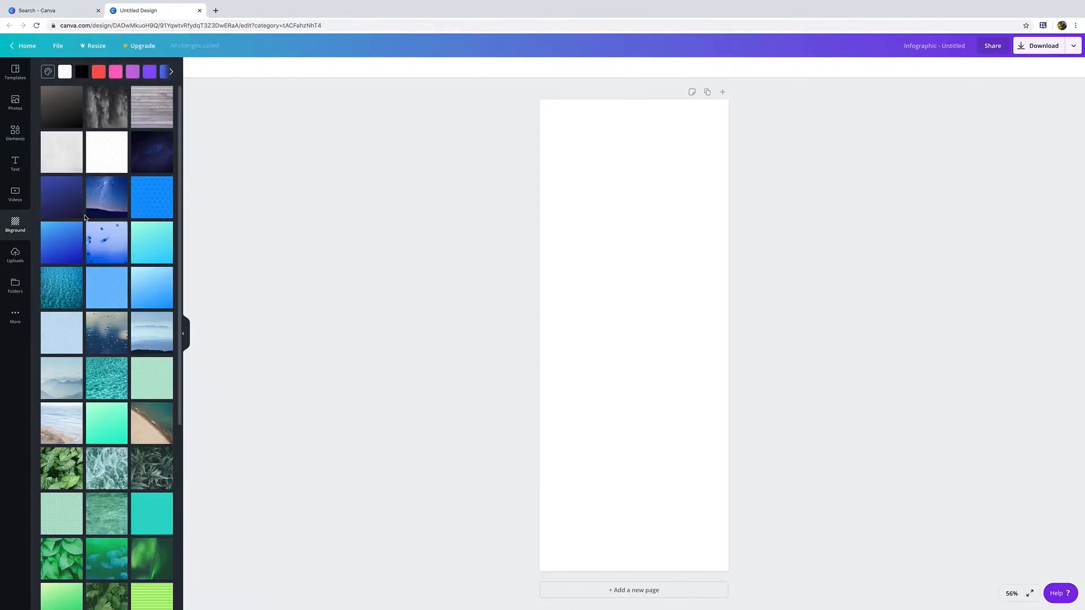
pyautogui.click(103, 247)
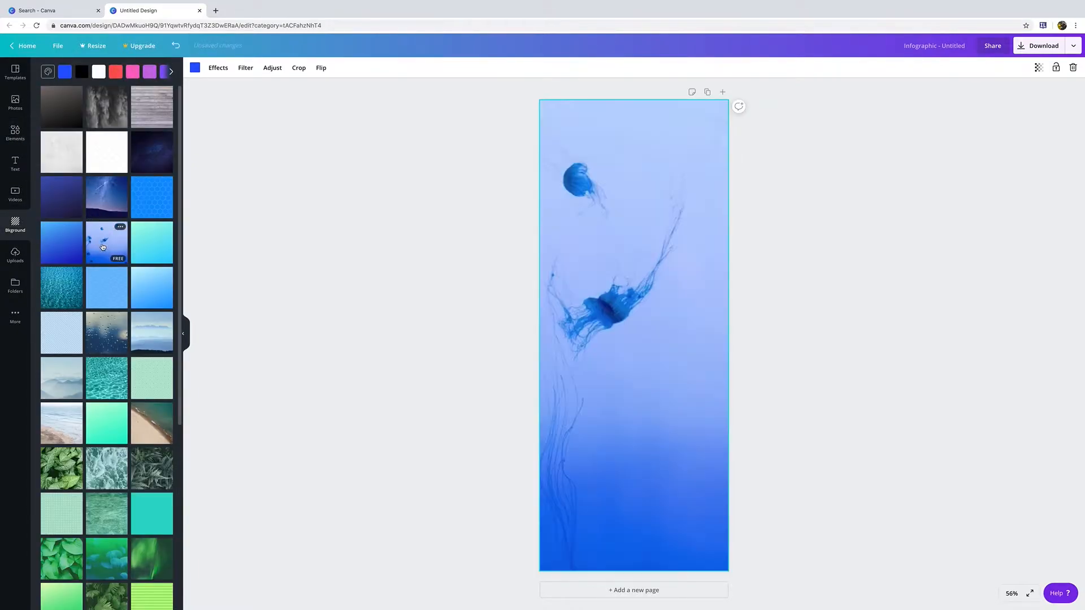
pyautogui.click(150, 302)
pyautogui.click(111, 334)
pyautogui.click(148, 293)
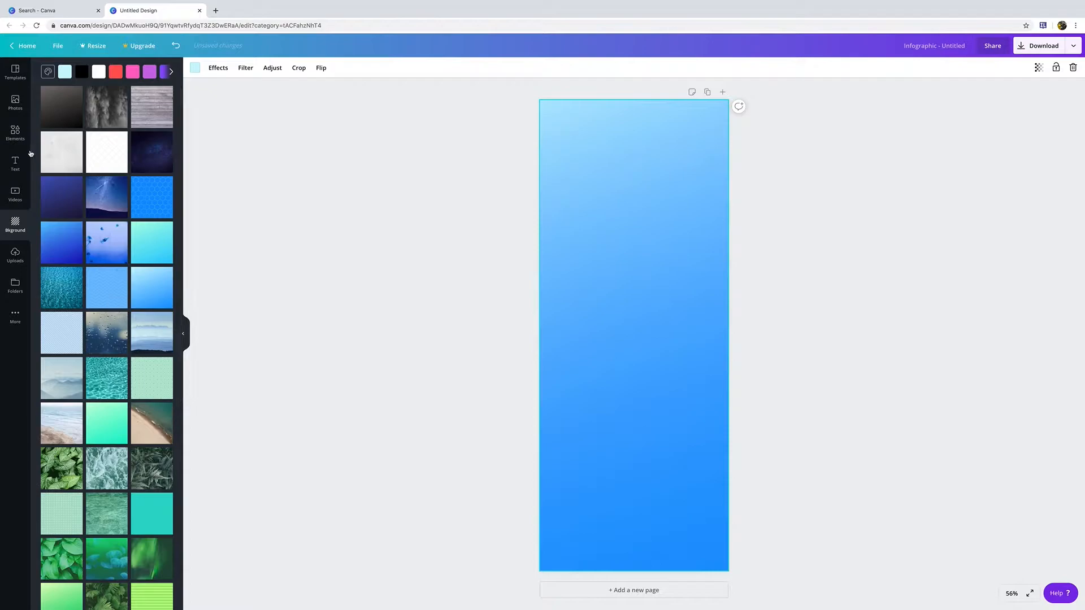
# Step: Browse the chart elements and add the blue pie chart to the page
pyautogui.click(15, 133)
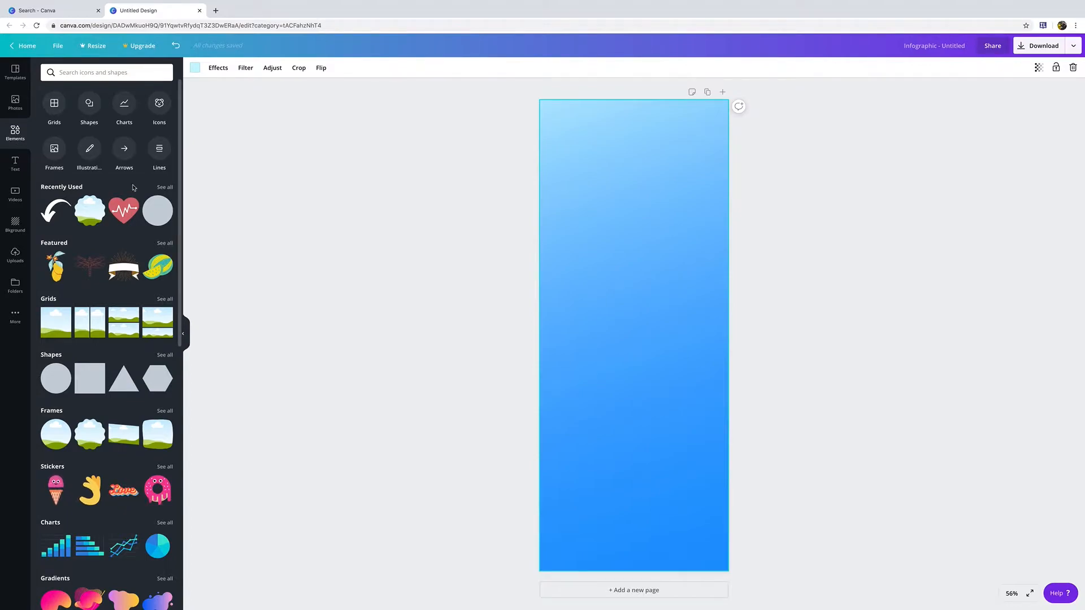
pyautogui.scroll(-1, 170, 162)
pyautogui.click(124, 102)
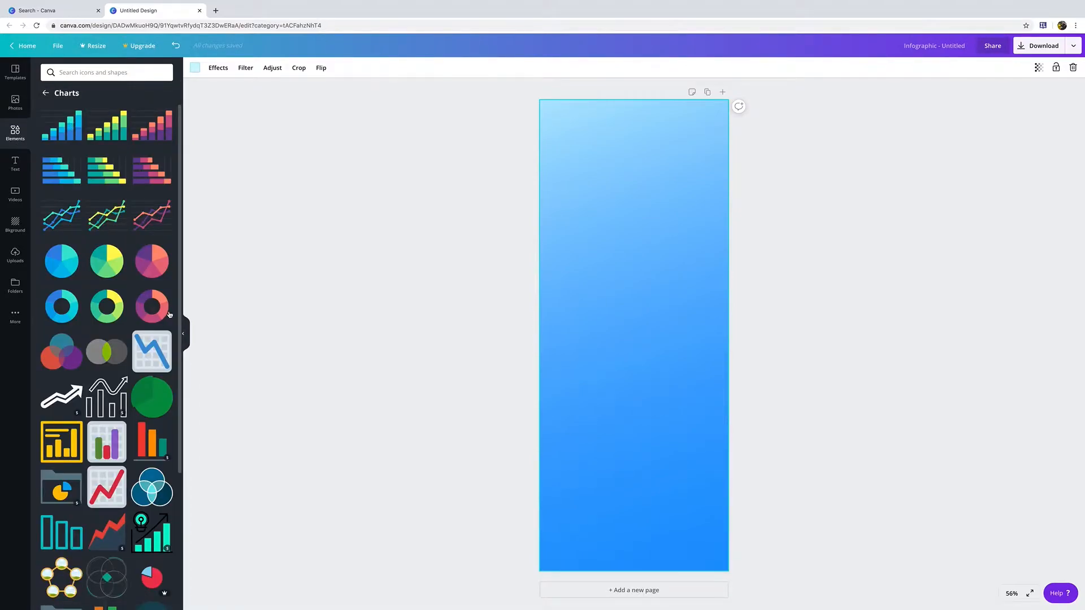
pyautogui.scroll(-6, 169, 314)
pyautogui.scroll(6, 161, 303)
pyautogui.scroll(-1, 68, 263)
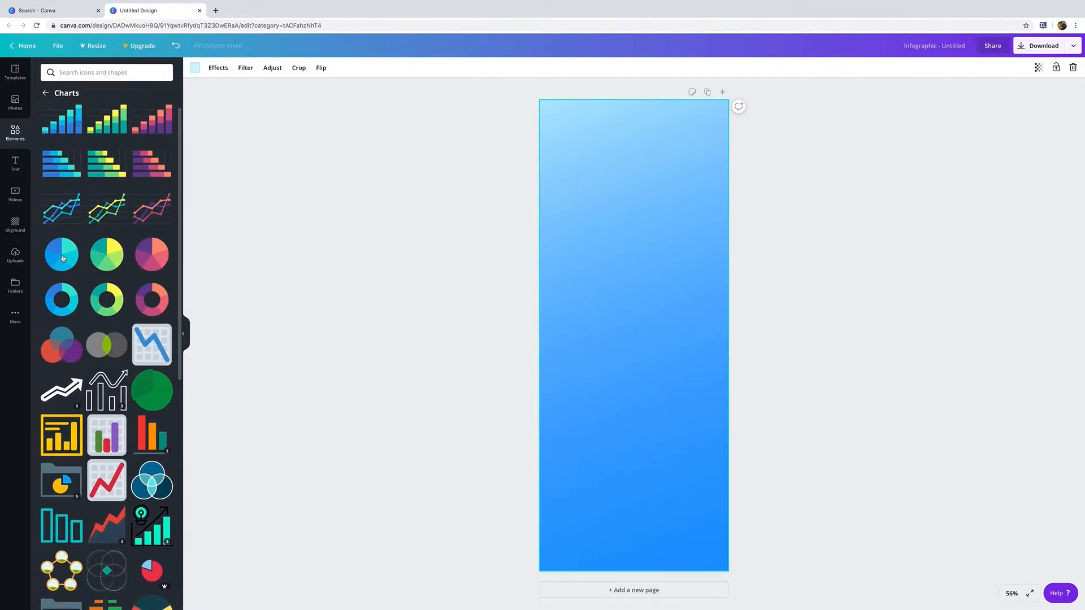
pyautogui.click(62, 255)
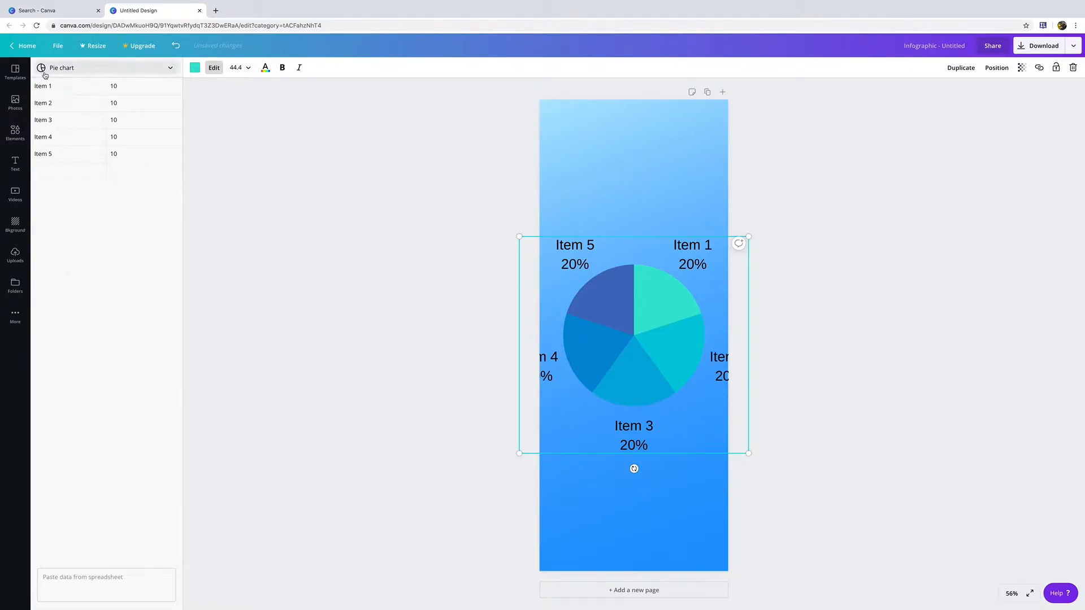
# Step: Add the green and yellow donut chart at the top of the page, scaled down, and shrink the pie chart below it
pyautogui.click(15, 133)
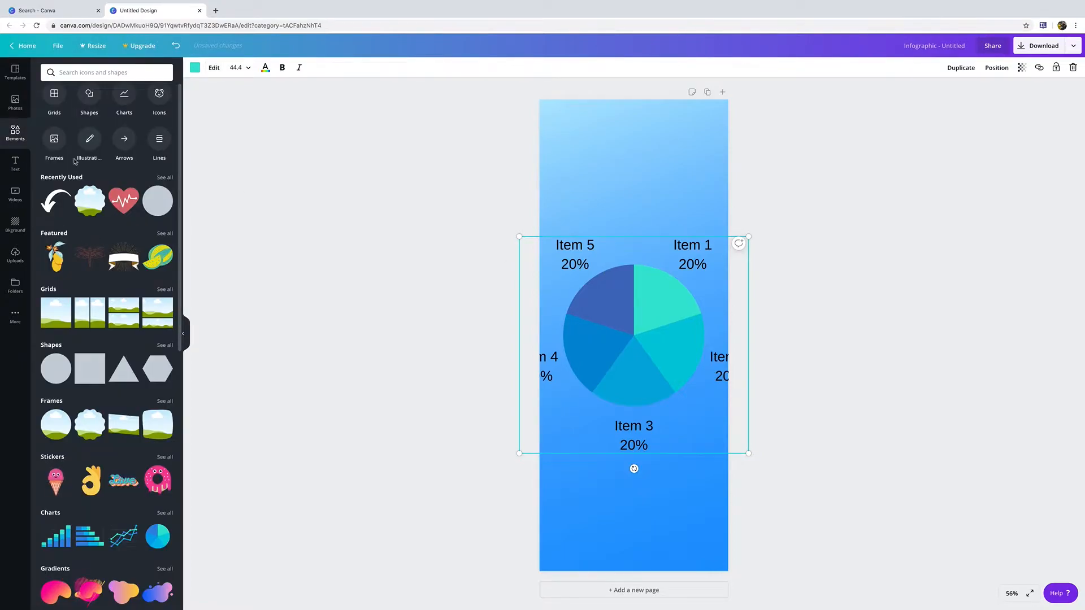
pyautogui.click(125, 93)
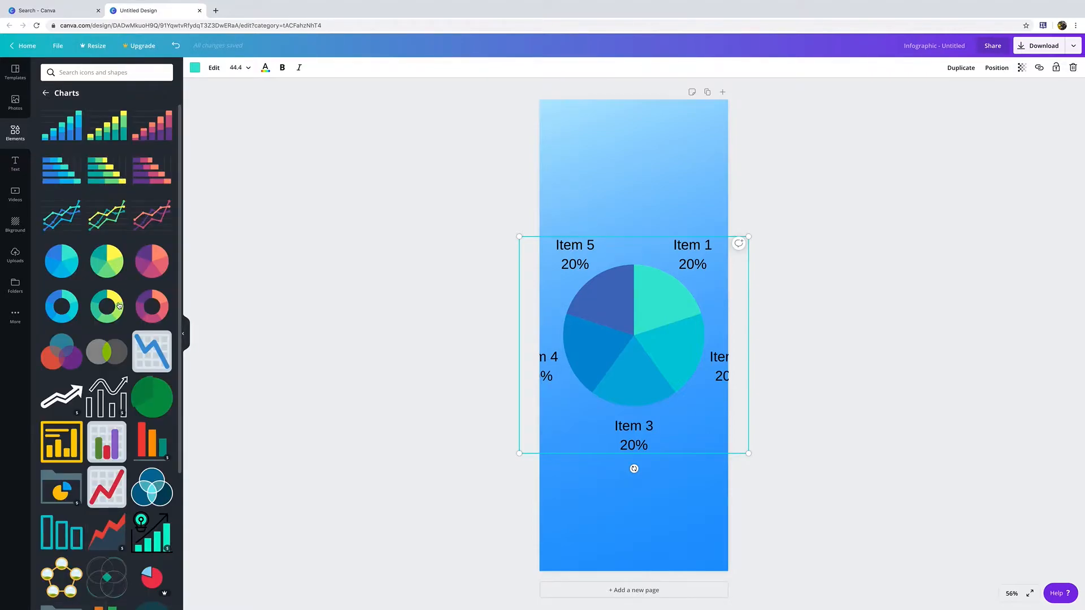
pyautogui.click(118, 306)
pyautogui.moveTo(654, 297); pyautogui.dragTo(655, 159)
pyautogui.moveTo(517, 318); pyautogui.dragTo(588, 252)
pyautogui.click(602, 384)
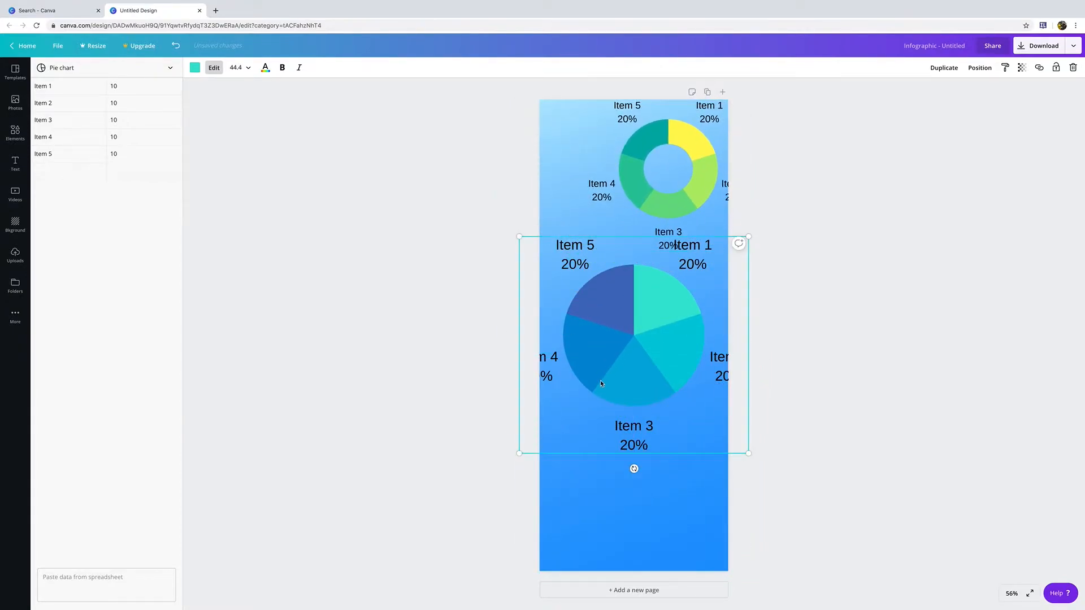
pyautogui.moveTo(519, 237); pyautogui.dragTo(582, 295)
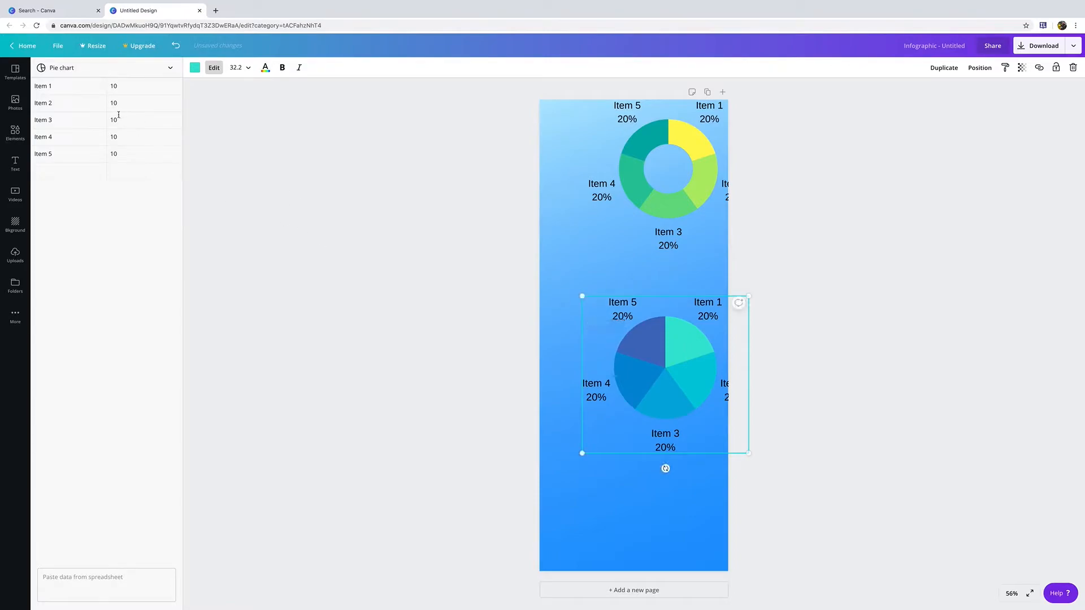
# Step: Add the blue bar chart and move it to the bottom of the page below the pie chart
pyautogui.click(16, 133)
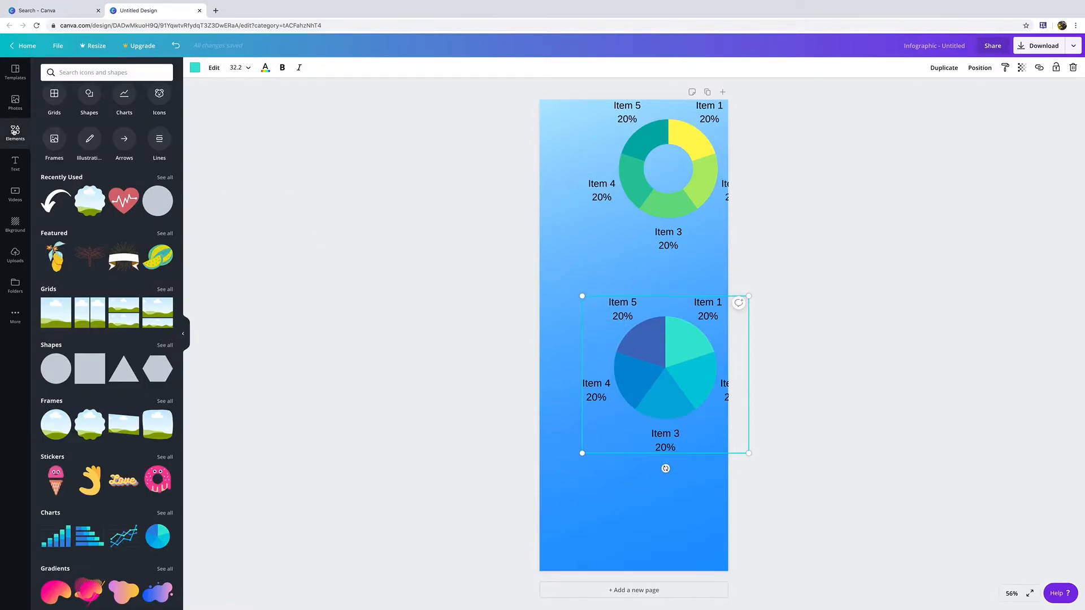
pyautogui.click(126, 100)
pyautogui.click(96, 140)
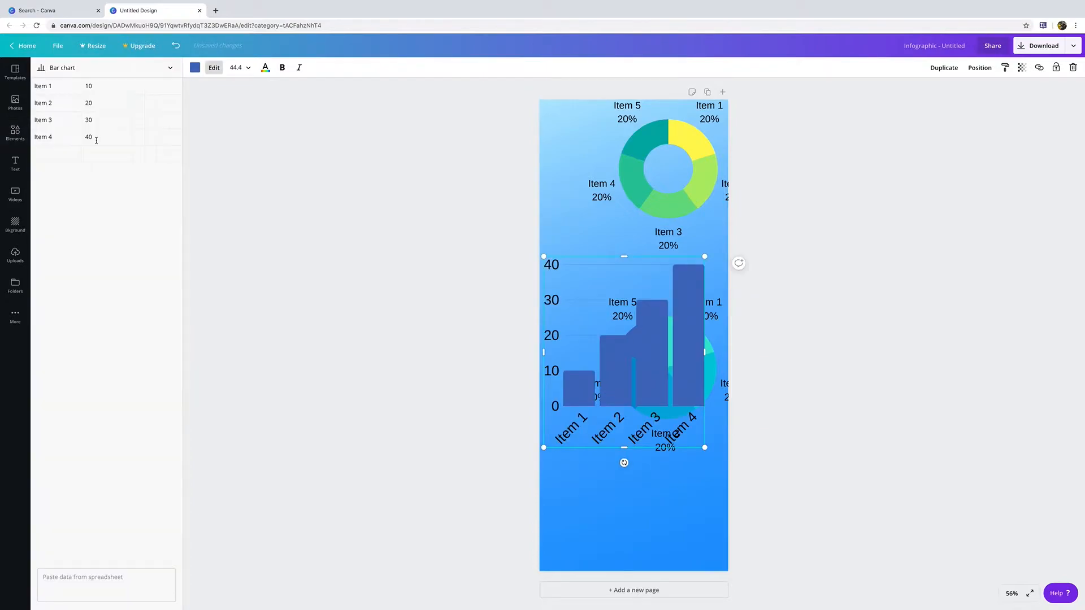
pyautogui.moveTo(607, 326); pyautogui.dragTo(612, 536)
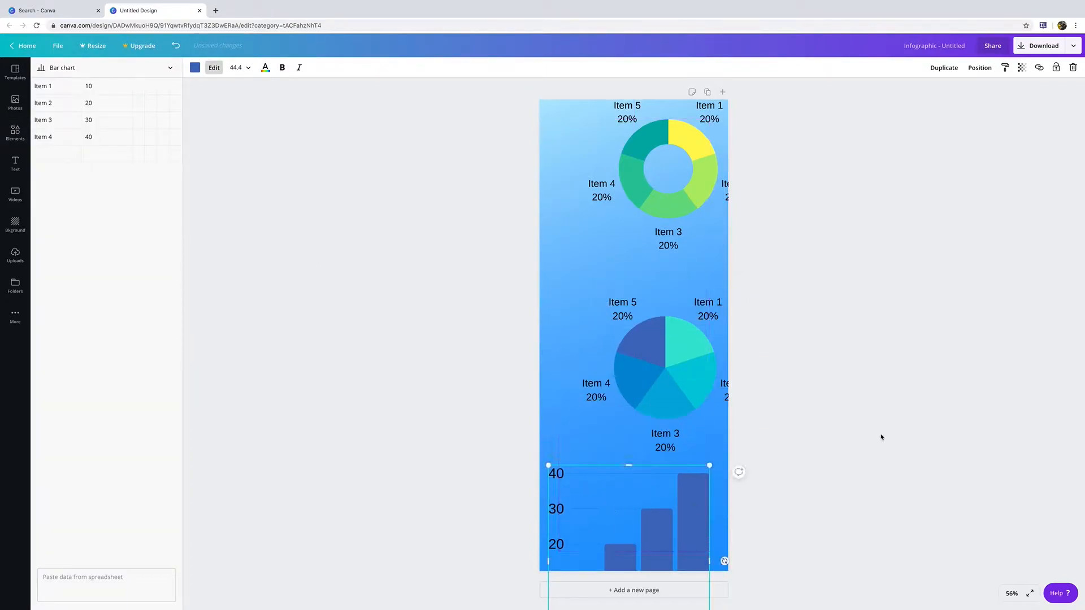
pyautogui.click(881, 438)
# Step: Shrink the pie and donut charts and reposition them so all their labels fit within the page width
pyautogui.click(685, 372)
pyautogui.moveTo(746, 451); pyautogui.dragTo(709, 416)
pyautogui.moveTo(654, 354); pyautogui.dragTo(630, 336)
pyautogui.moveTo(618, 189); pyautogui.dragTo(578, 193)
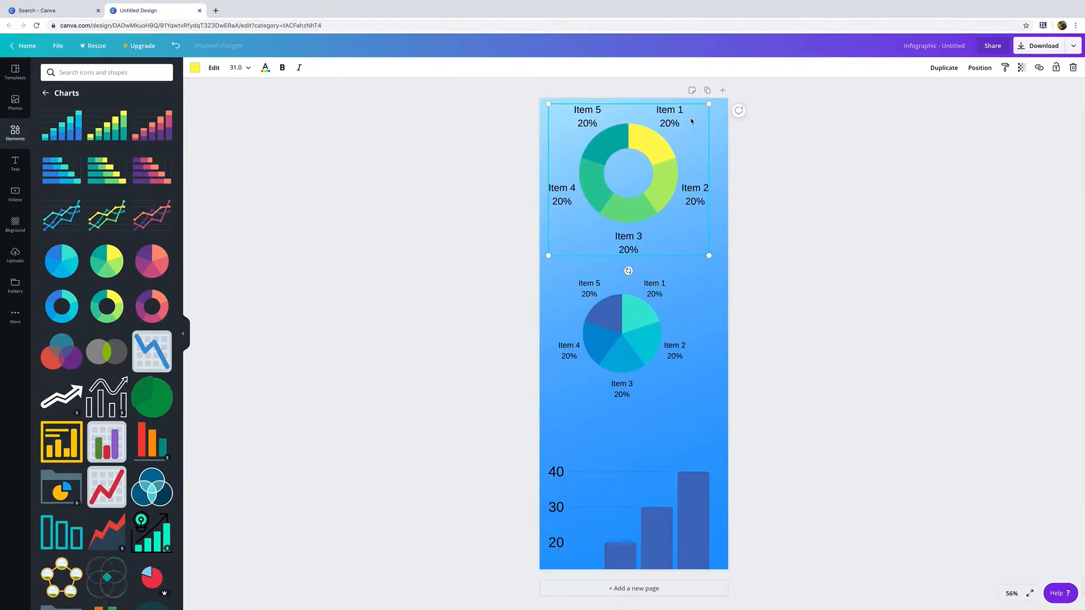
pyautogui.moveTo(709, 103); pyautogui.dragTo(690, 121)
# Step: Delete the label and value of Item 5 from the donut chart's data
pyautogui.click(644, 152)
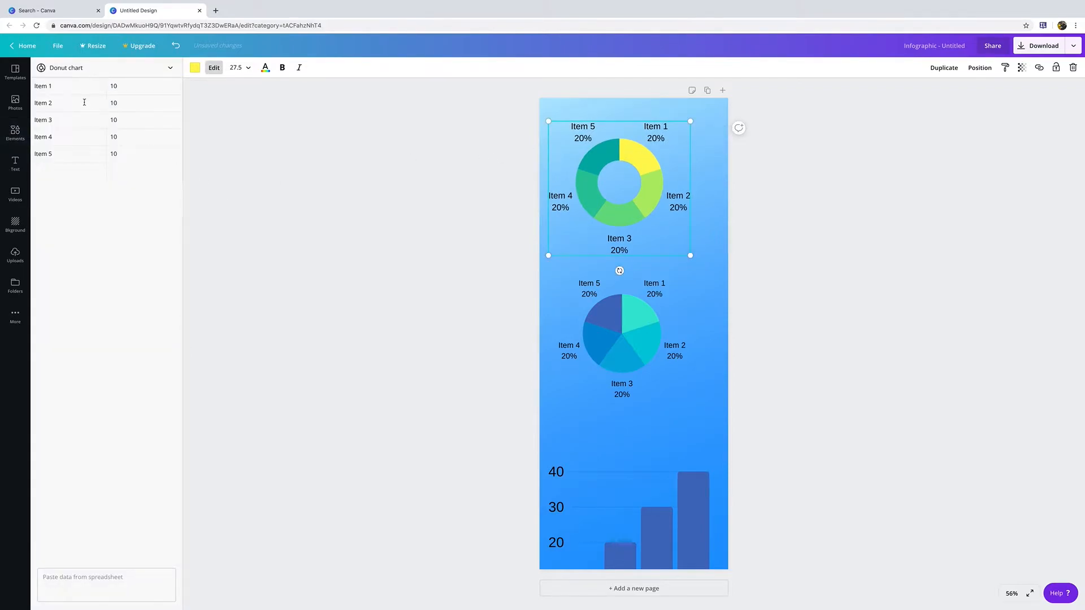
pyautogui.click(81, 156)
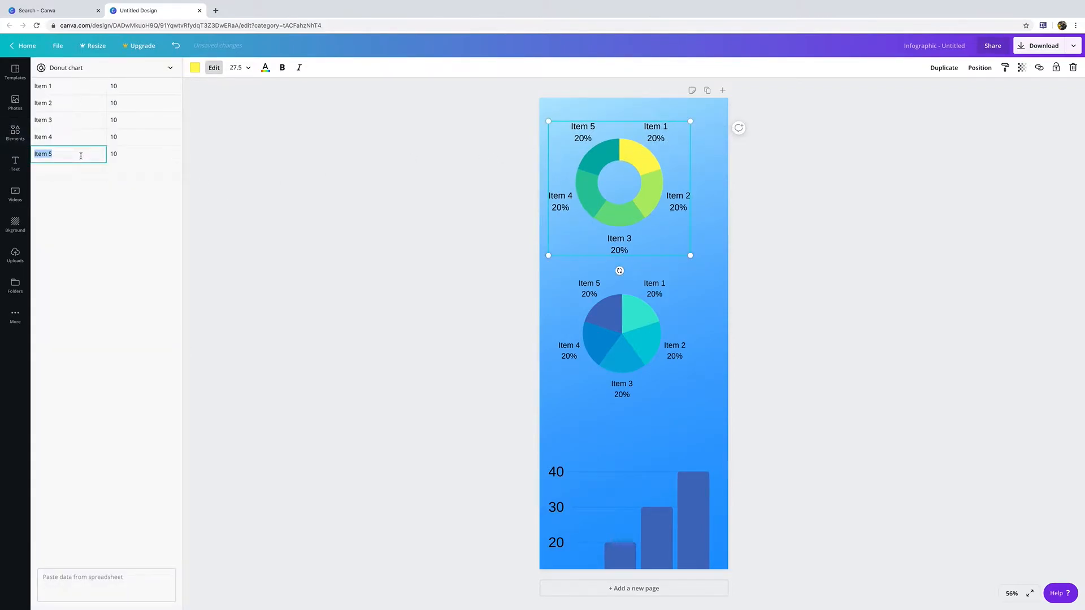
pyautogui.press('BackSpace')
pyautogui.click(147, 158)
pyautogui.click(240, 183)
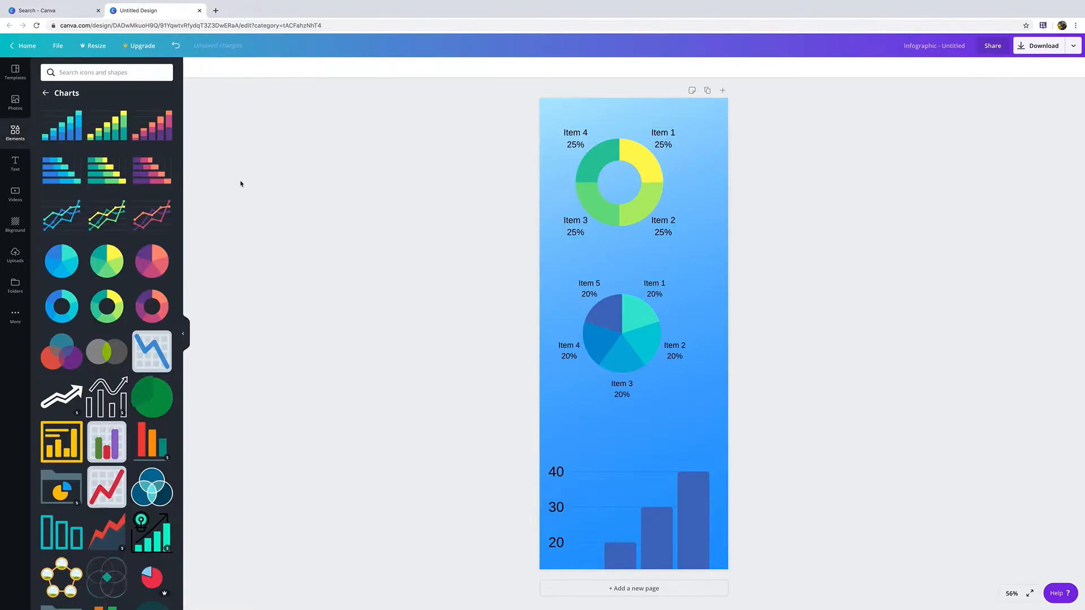
# Step: Delete Item 4 and Item 3 from the donut chart's data, leaving two items
pyautogui.click(584, 177)
pyautogui.click(85, 135)
pyautogui.press('BackSpace')
pyautogui.click(129, 139)
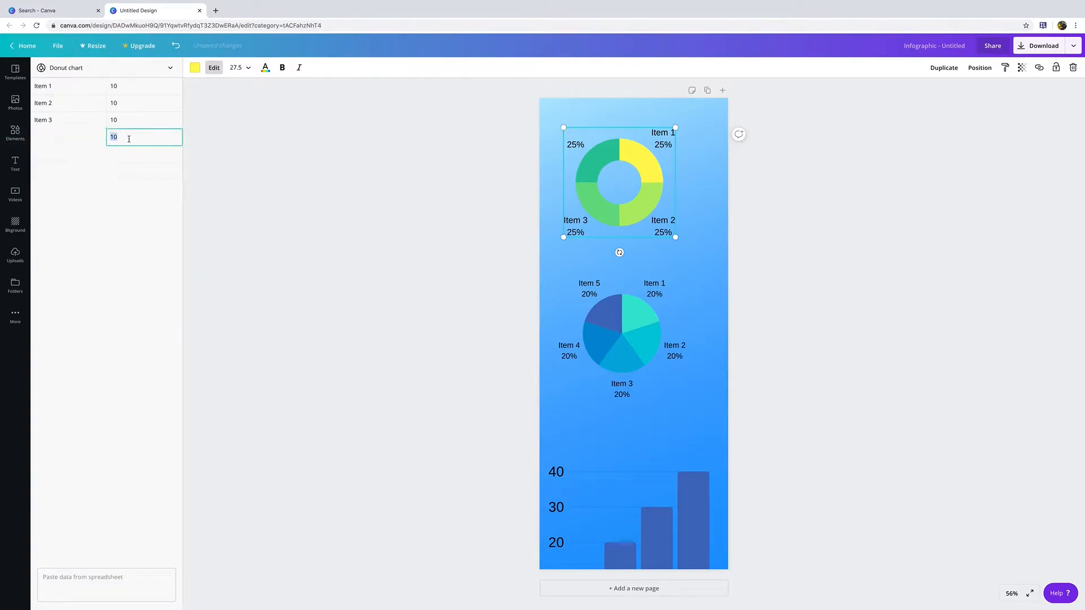
pyautogui.press('BackSpace')
pyautogui.press('BackSpace')
pyautogui.press('BackSpace')
pyautogui.press('BackSpace')
pyautogui.click(400, 186)
pyautogui.click(648, 195)
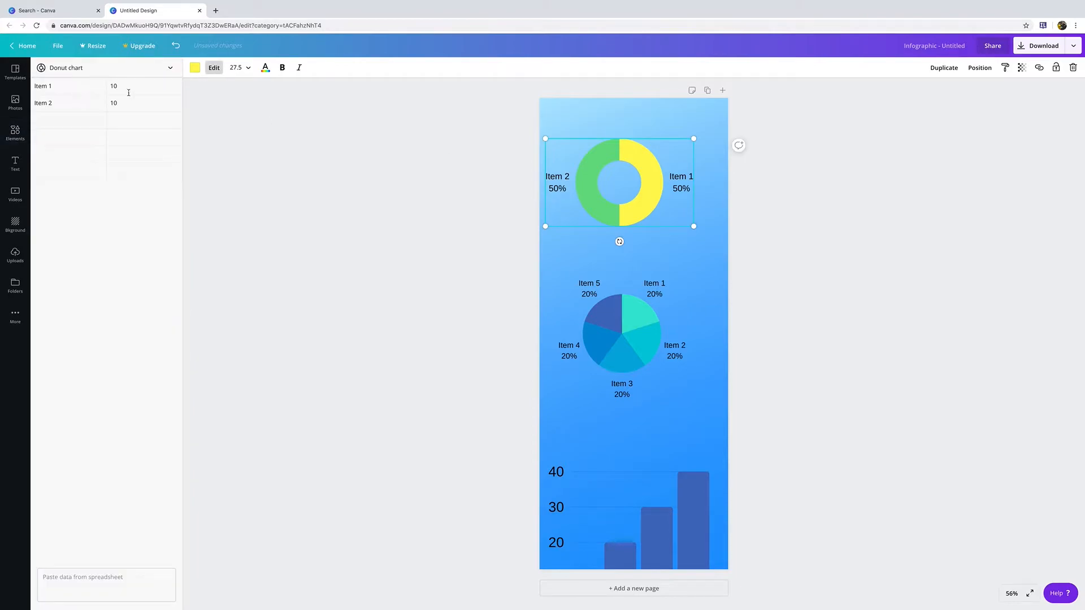
# Step: Try the line, bar and row chart types on the two-item donut chart and return it to a donut chart
pyautogui.click(79, 68)
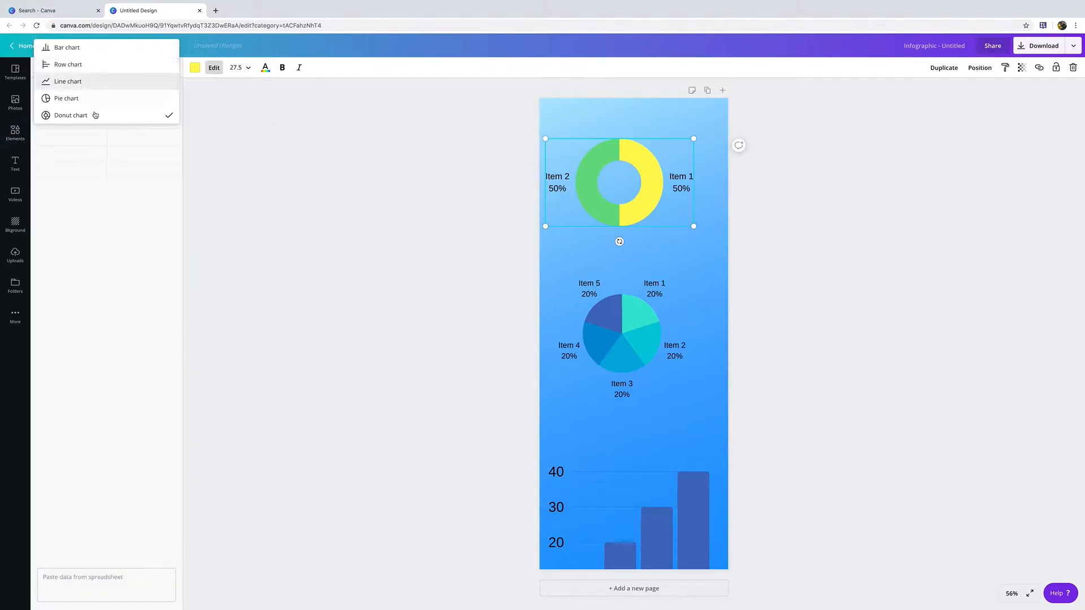
pyautogui.click(71, 81)
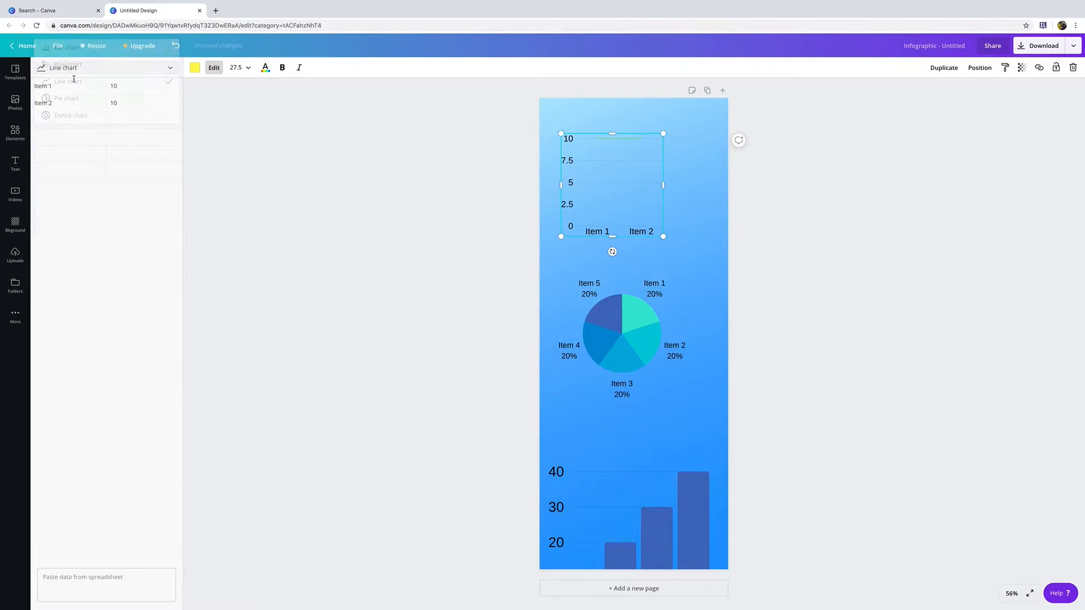
pyautogui.click(78, 73)
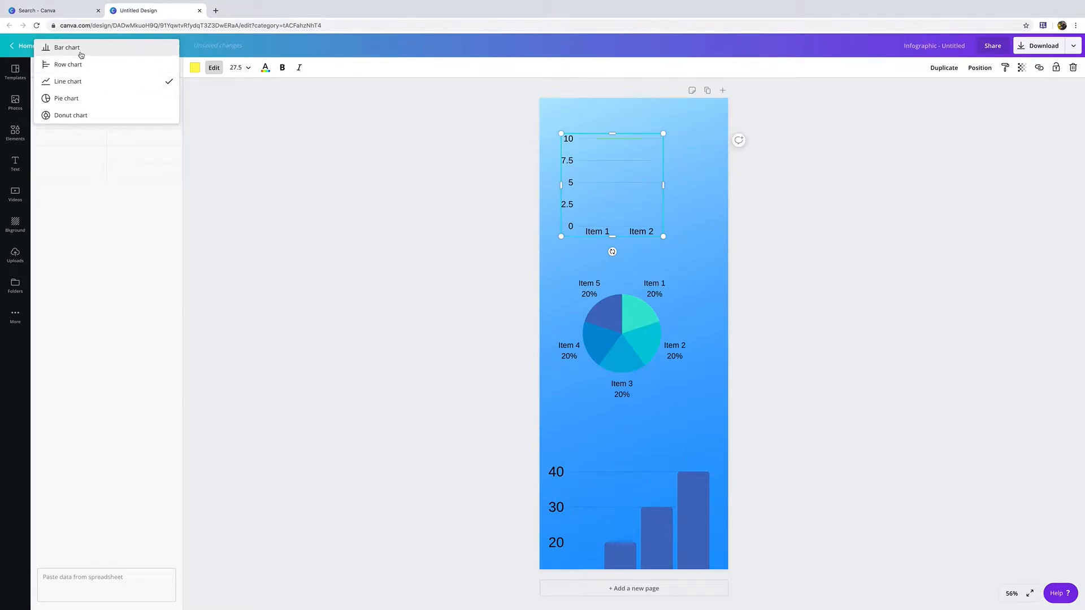
pyautogui.click(79, 47)
pyautogui.click(80, 74)
pyautogui.click(84, 85)
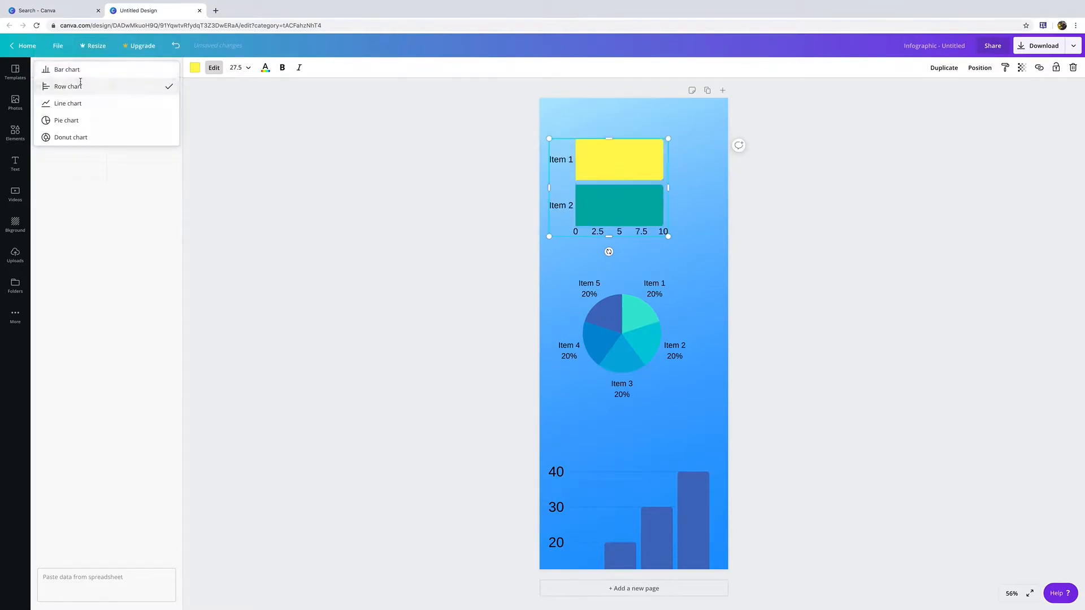
pyautogui.click(84, 74)
pyautogui.click(86, 119)
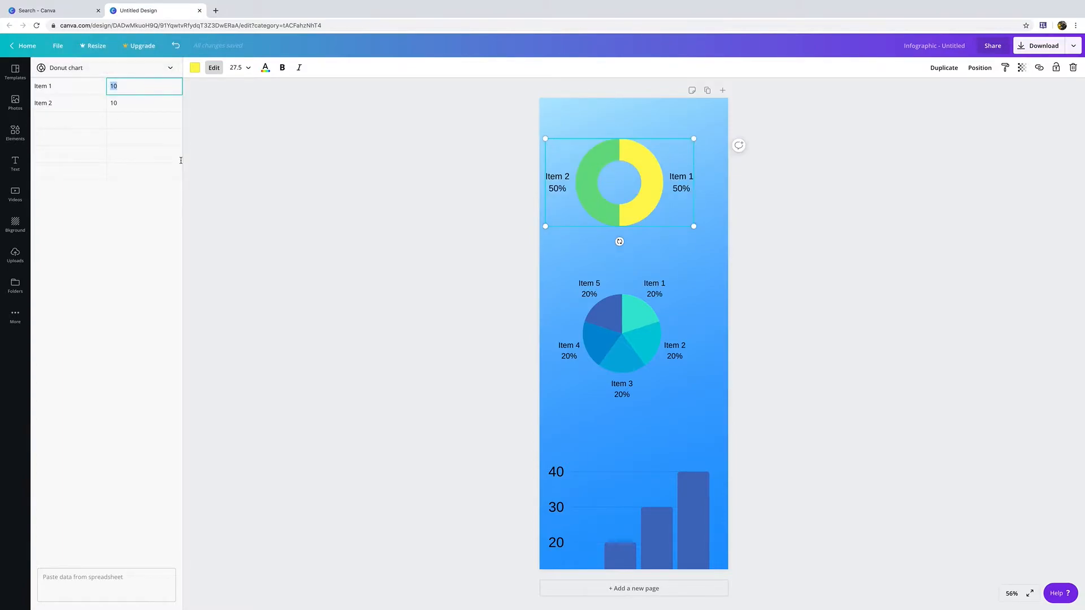
# Step: Label the donut chart's first three data rows Dogs, Cats and Both
pyautogui.click(71, 89)
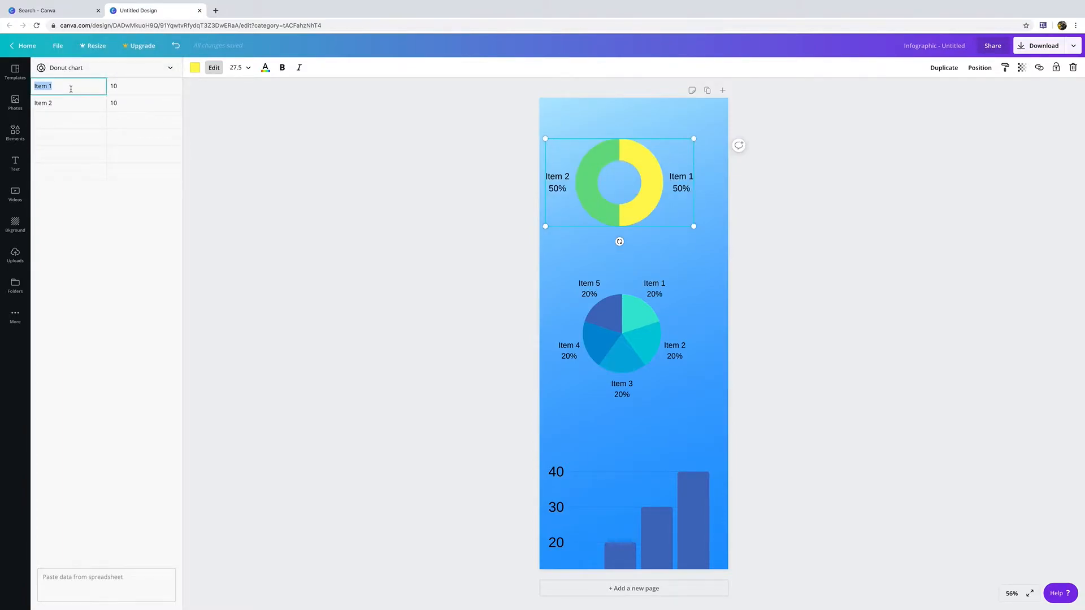
pyautogui.write('Dogs')
pyautogui.click(71, 104)
pyautogui.write('Cats')
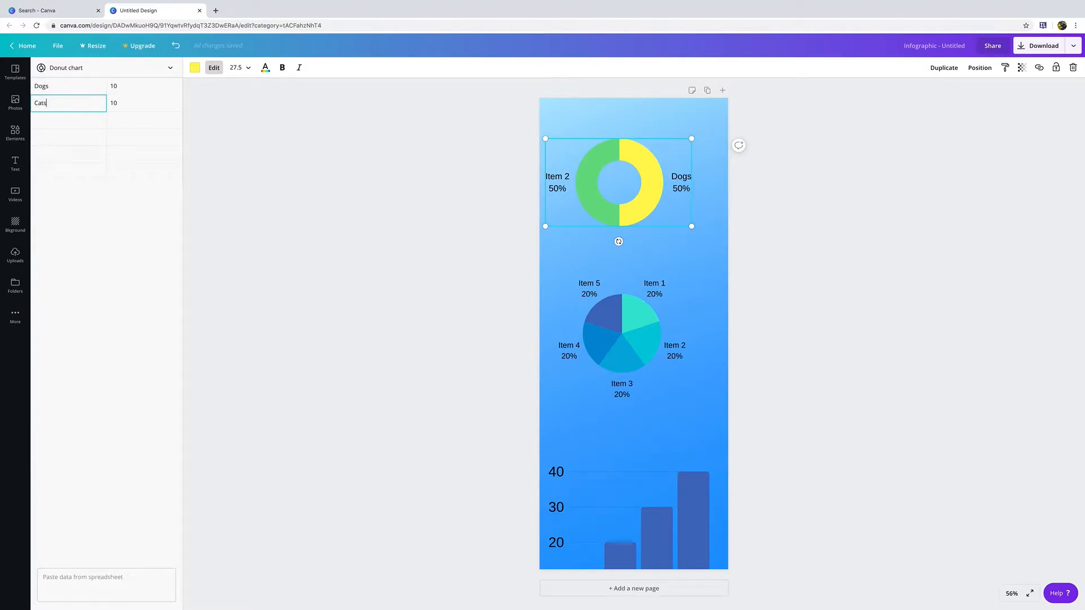
pyautogui.click(75, 118)
pyautogui.write('Both')
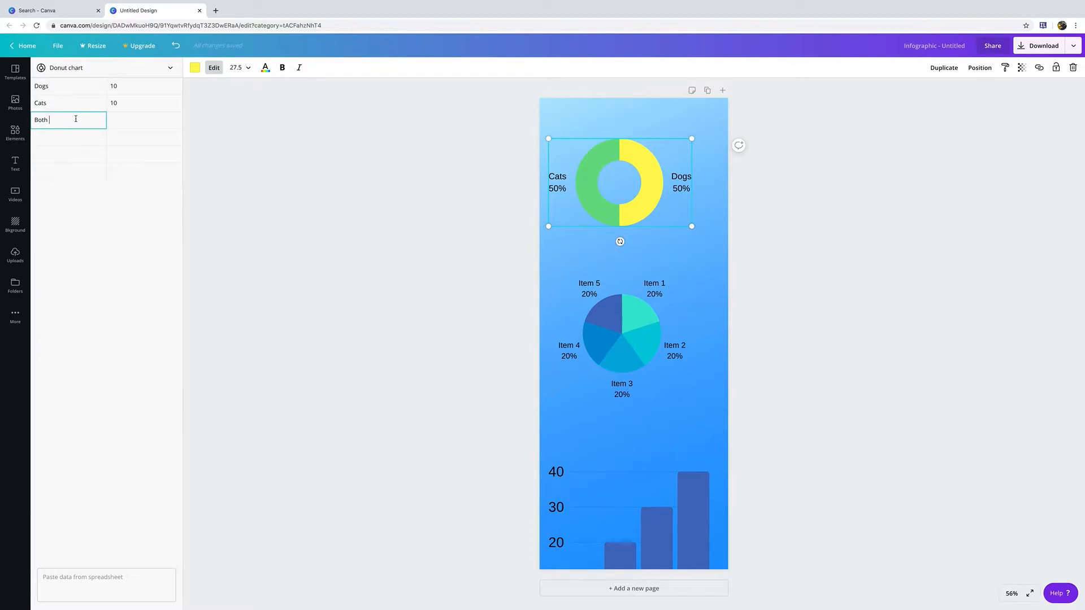
# Step: Enter the donut chart's values as 80 for Dogs, 10 for Cats and 10 for Both
pyautogui.click(159, 92)
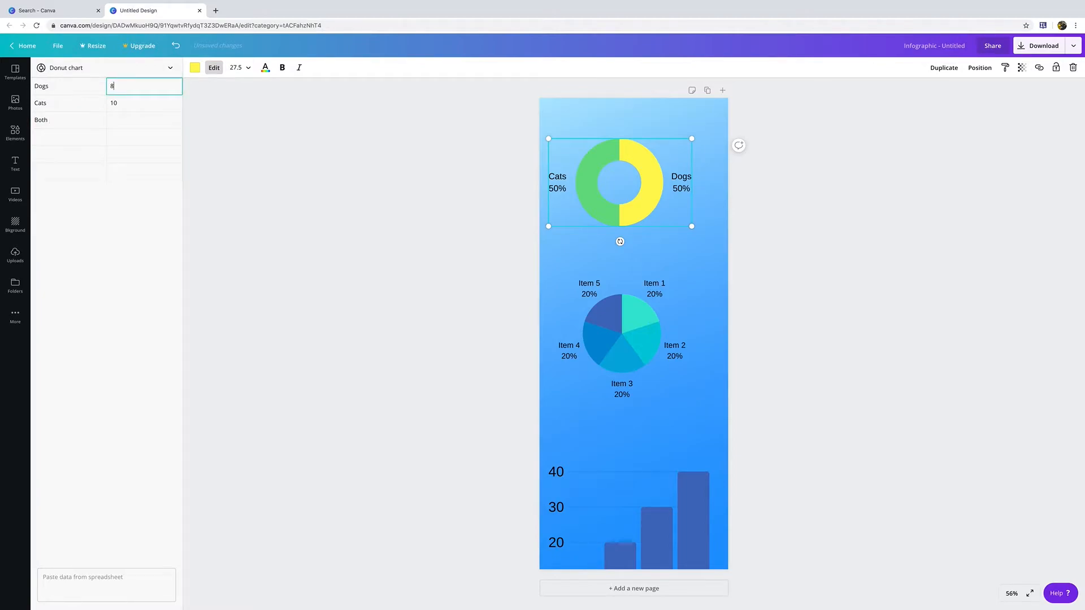
pyautogui.click(133, 103)
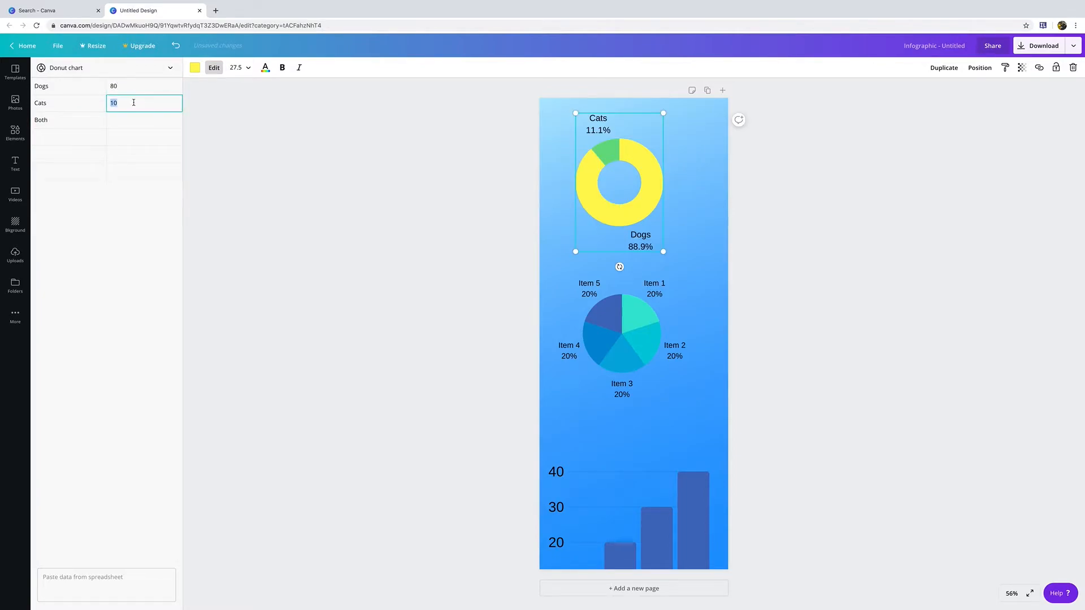
pyautogui.click(135, 123)
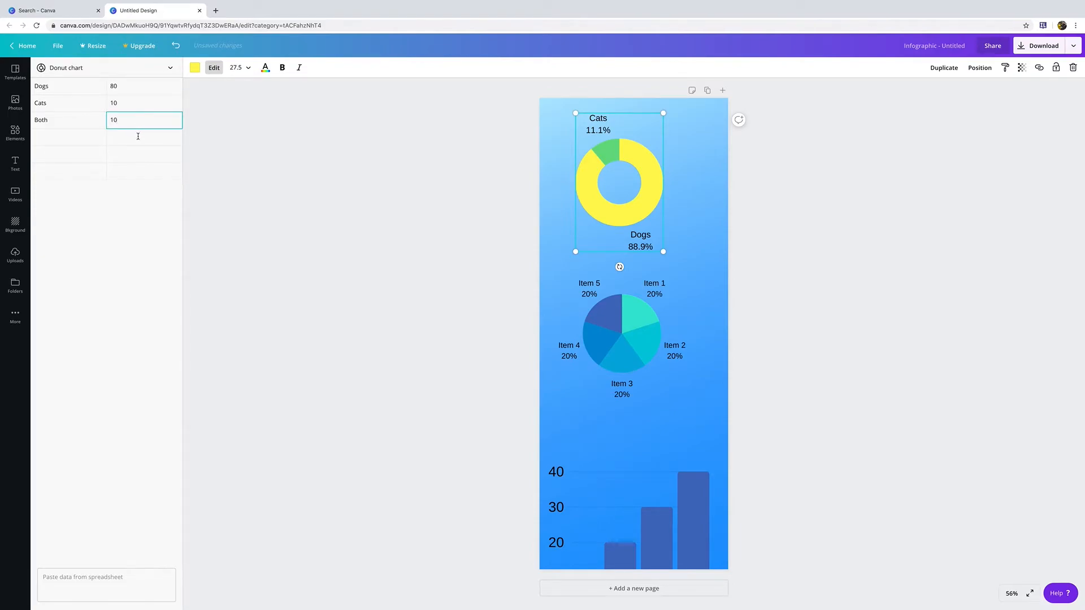
pyautogui.write('10')
pyautogui.click(137, 141)
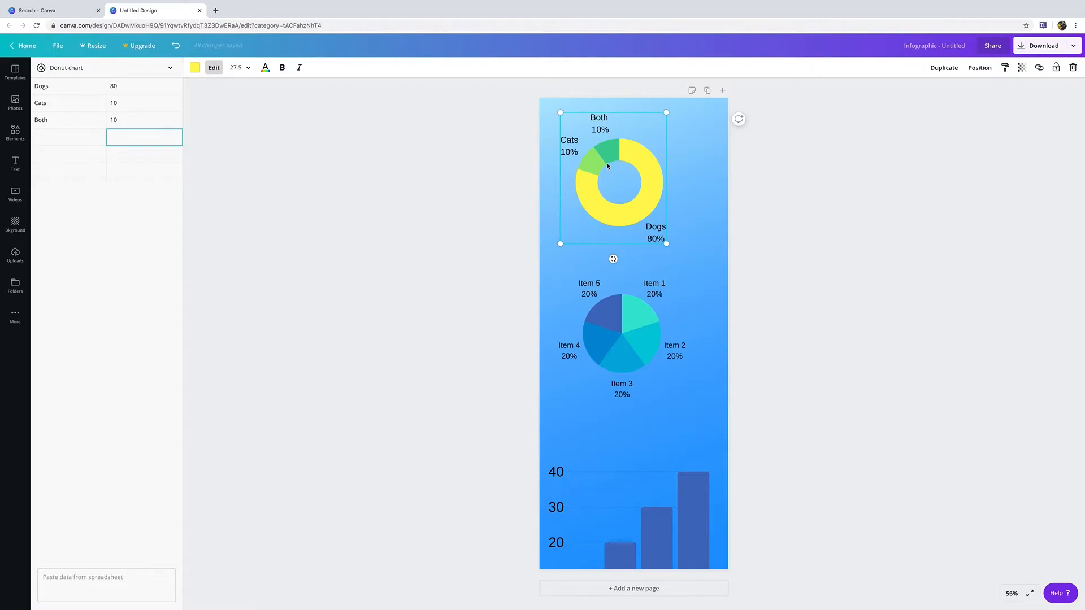
pyautogui.press('Escape')
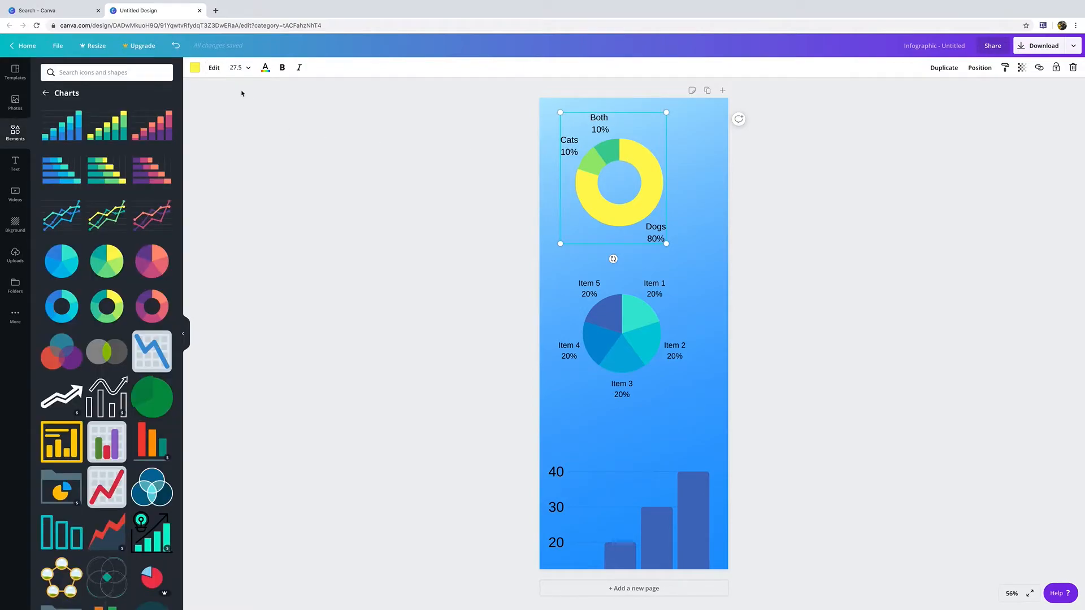
# Step: Try light blue as the donut chart's colour and set it back to yellow
pyautogui.click(194, 70)
pyautogui.click(145, 119)
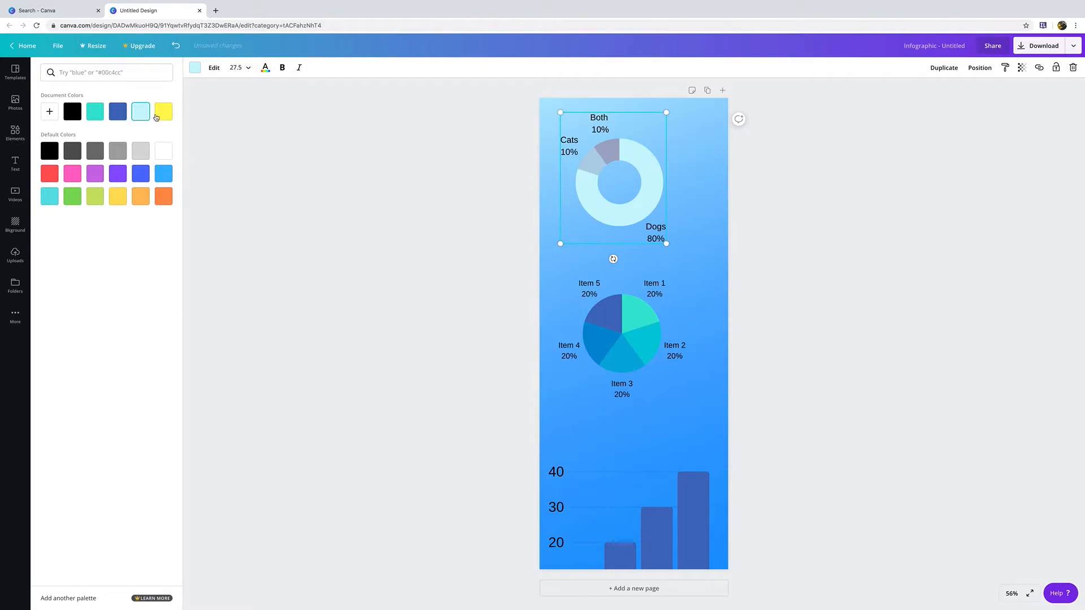
pyautogui.click(158, 116)
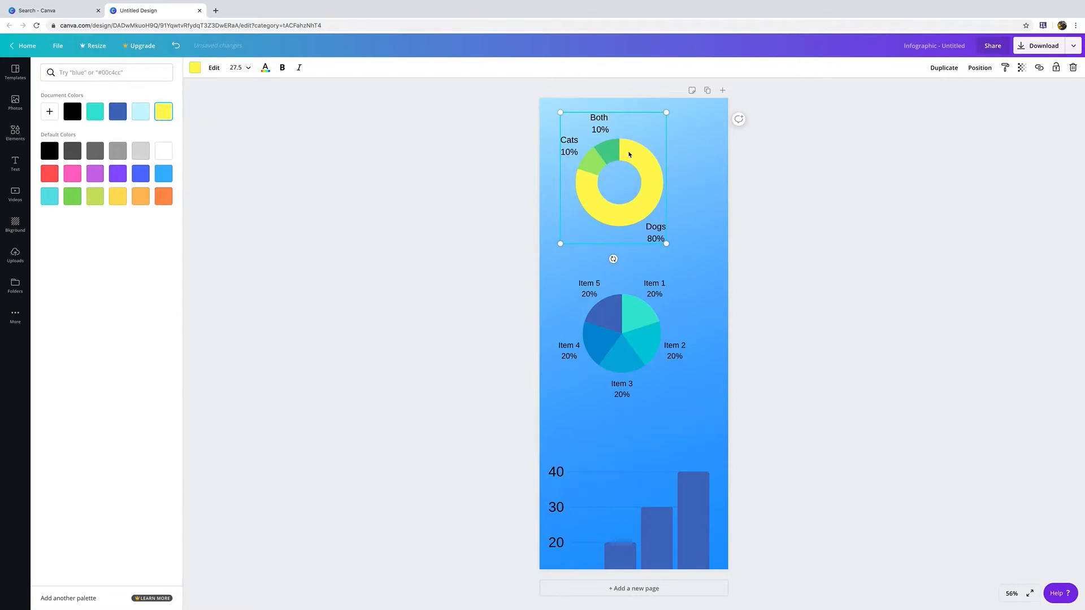
# Step: Try greys, yellow and dark blue as the donut chart's main colour and settle on light blue
pyautogui.click(628, 153)
pyautogui.click(83, 91)
pyautogui.click(196, 69)
pyautogui.click(122, 152)
pyautogui.click(140, 151)
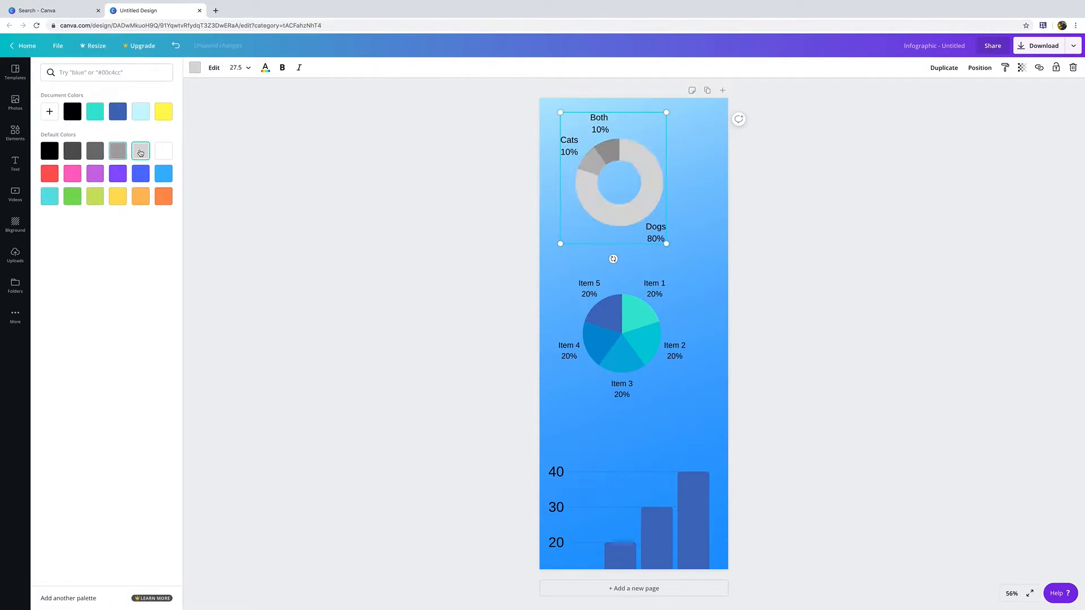
pyautogui.click(140, 116)
pyautogui.click(160, 117)
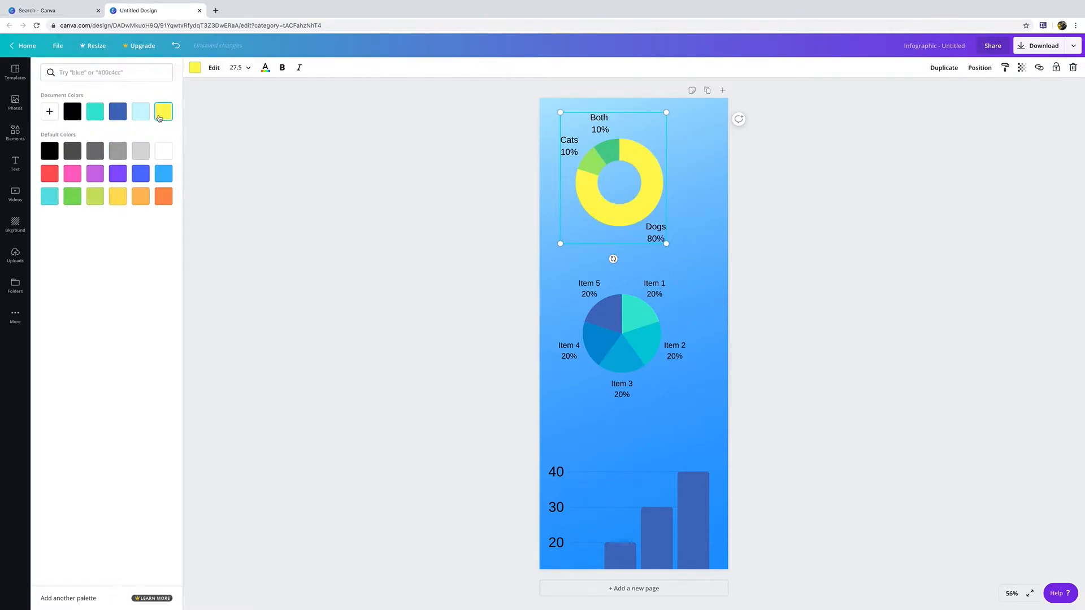
pyautogui.click(117, 112)
pyautogui.click(141, 111)
# Step: Try several text colours on the donut chart's labels and settle on bright blue from the default colours
pyautogui.click(266, 69)
pyautogui.click(267, 69)
pyautogui.click(265, 68)
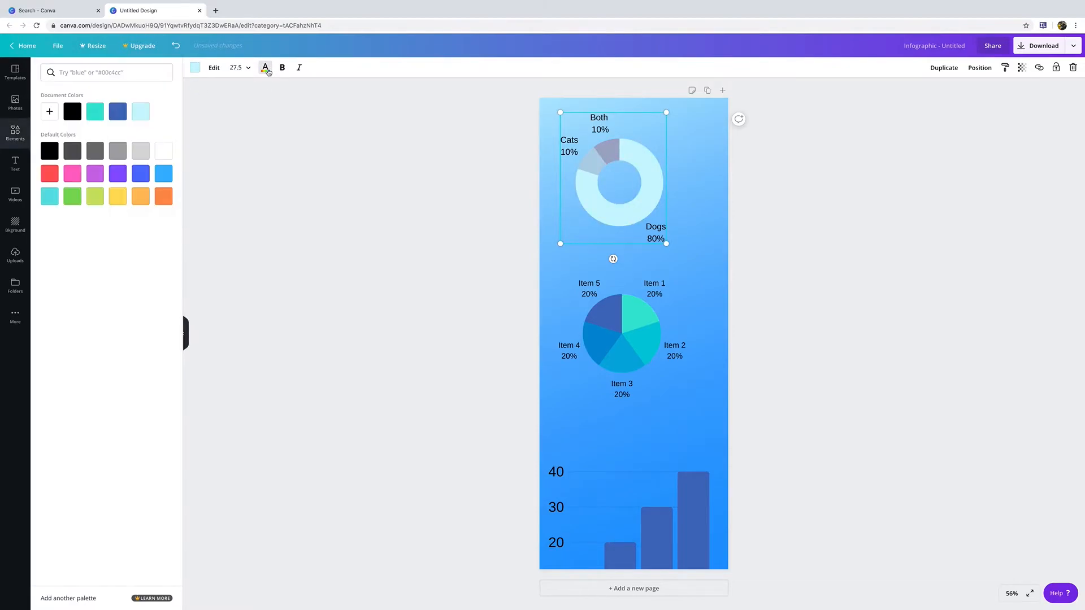
pyautogui.click(119, 113)
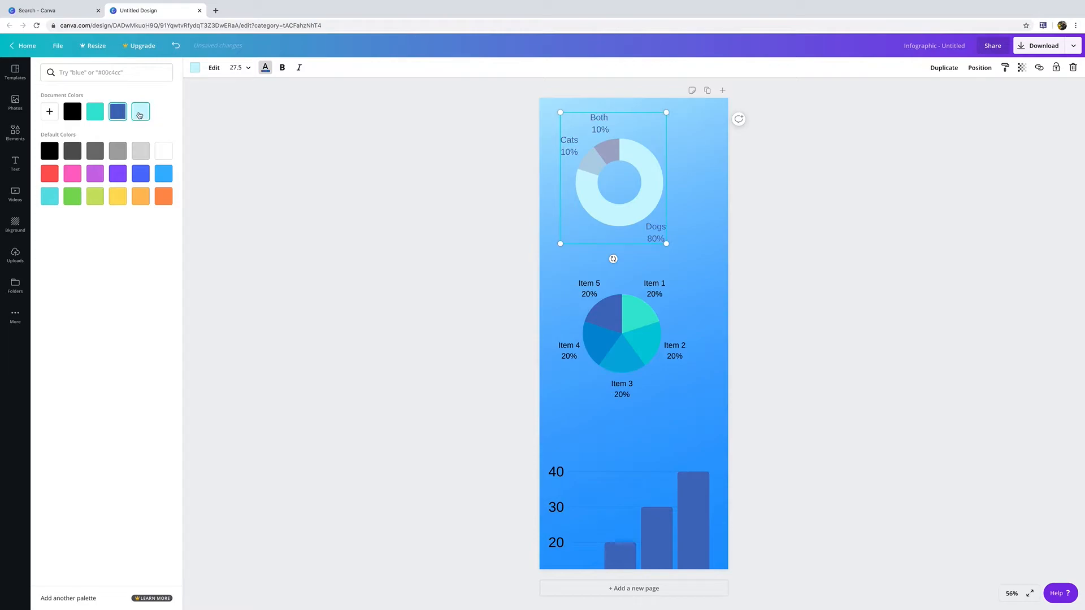
pyautogui.click(94, 114)
pyautogui.click(76, 116)
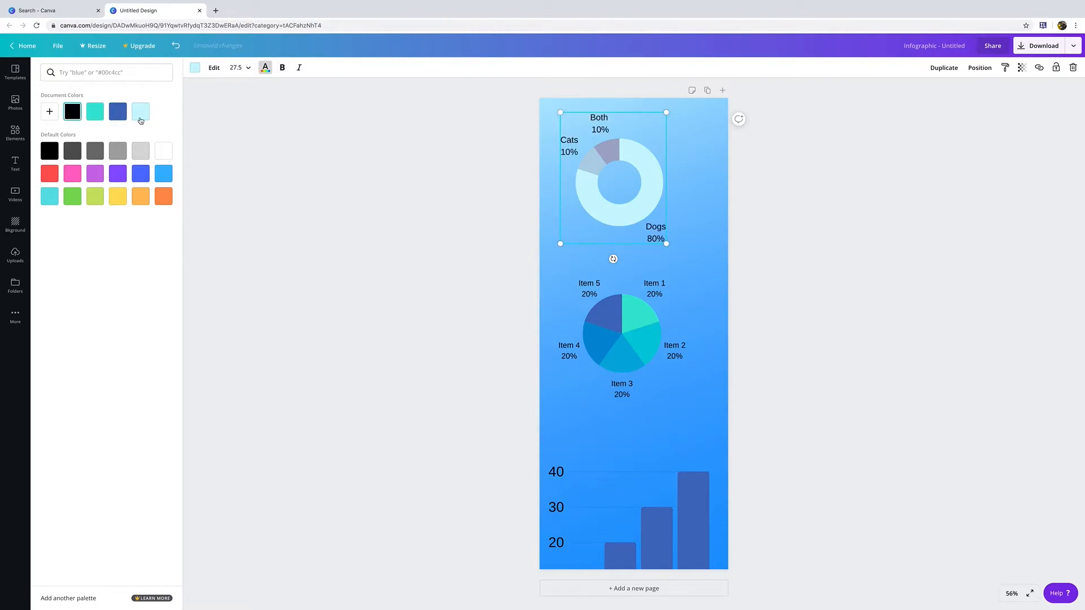
pyautogui.click(136, 117)
pyautogui.click(146, 174)
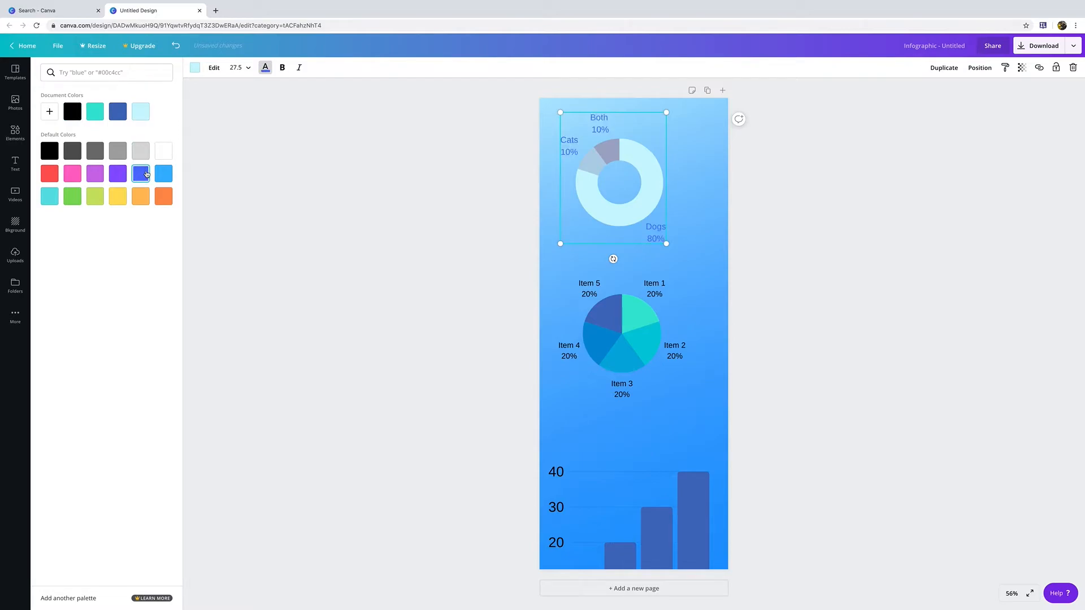
# Step: Try italics on the donut chart's labels, turn it off again and enlarge the chart slightly
pyautogui.click(298, 68)
pyautogui.click(300, 69)
pyautogui.click(270, 114)
pyautogui.click(579, 183)
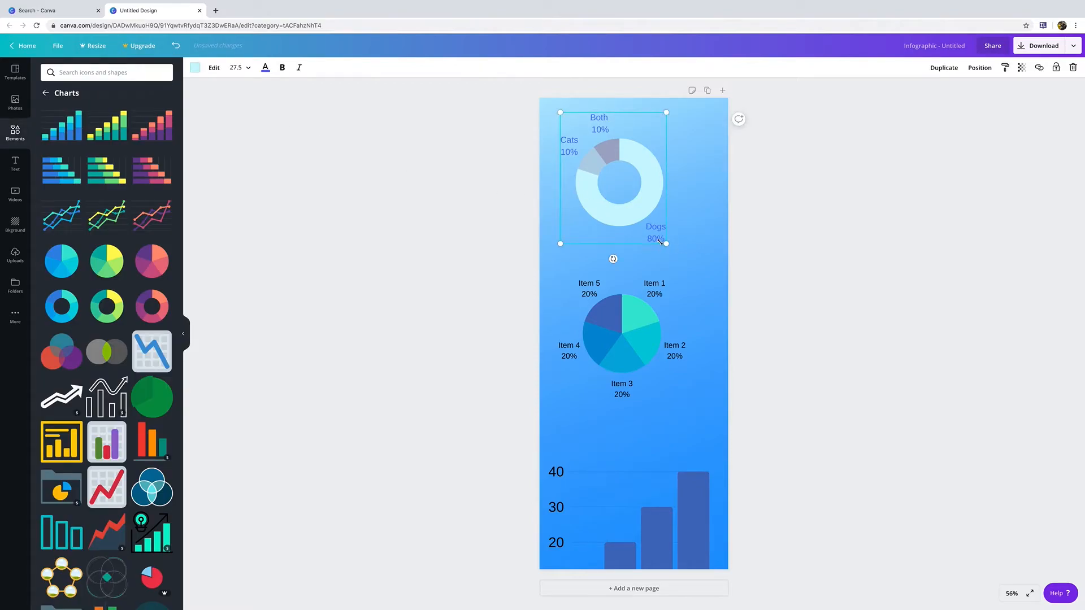
pyautogui.moveTo(680, 241)
pyautogui.mouseDown()
pyautogui.moveTo(700, 246)
pyautogui.moveTo(682, 244)
pyautogui.mouseUp()
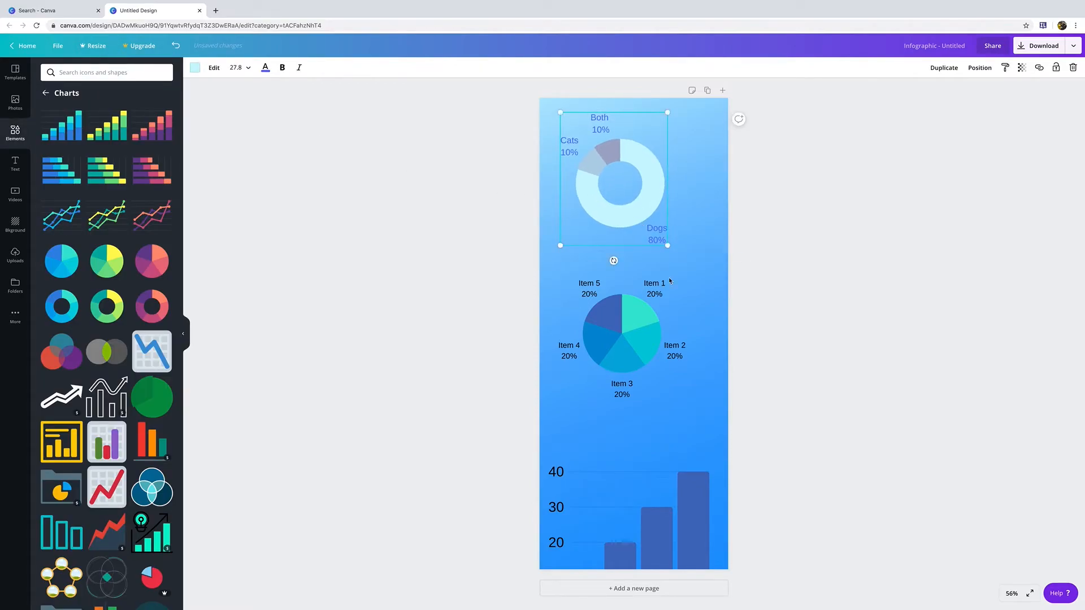
# Step: Select the bar chart, and open the pie chart's data table to view its entries
pyautogui.click(628, 481)
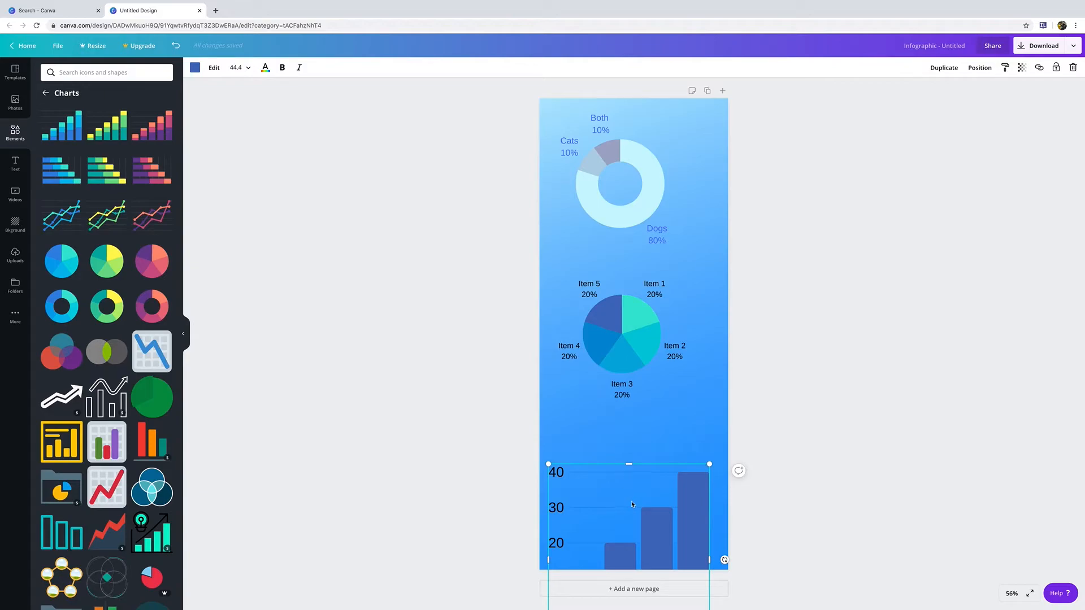
pyautogui.click(631, 504)
pyautogui.click(647, 355)
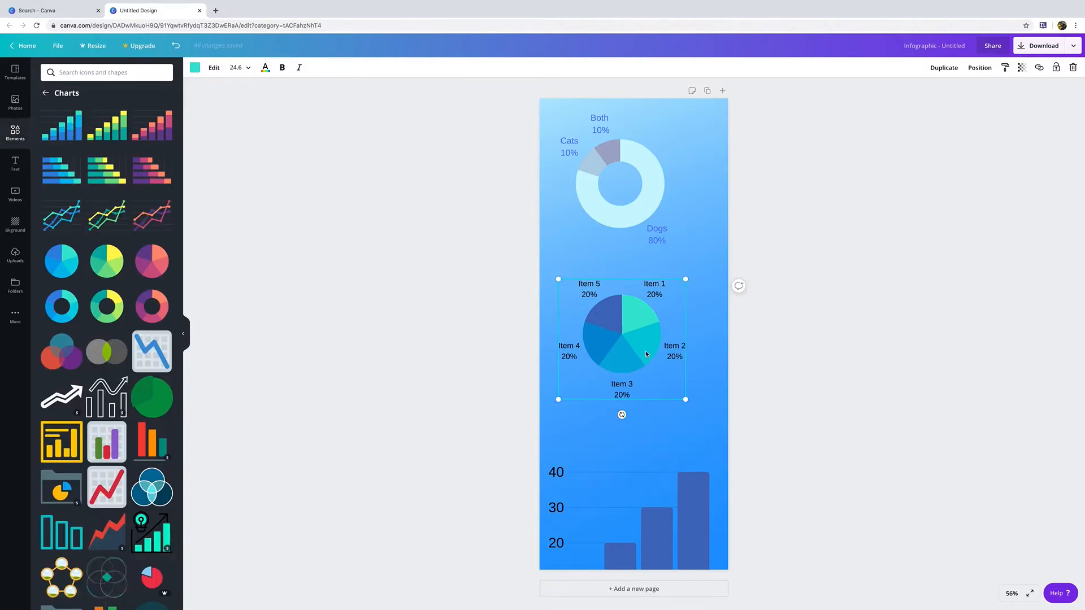
pyautogui.click(633, 345)
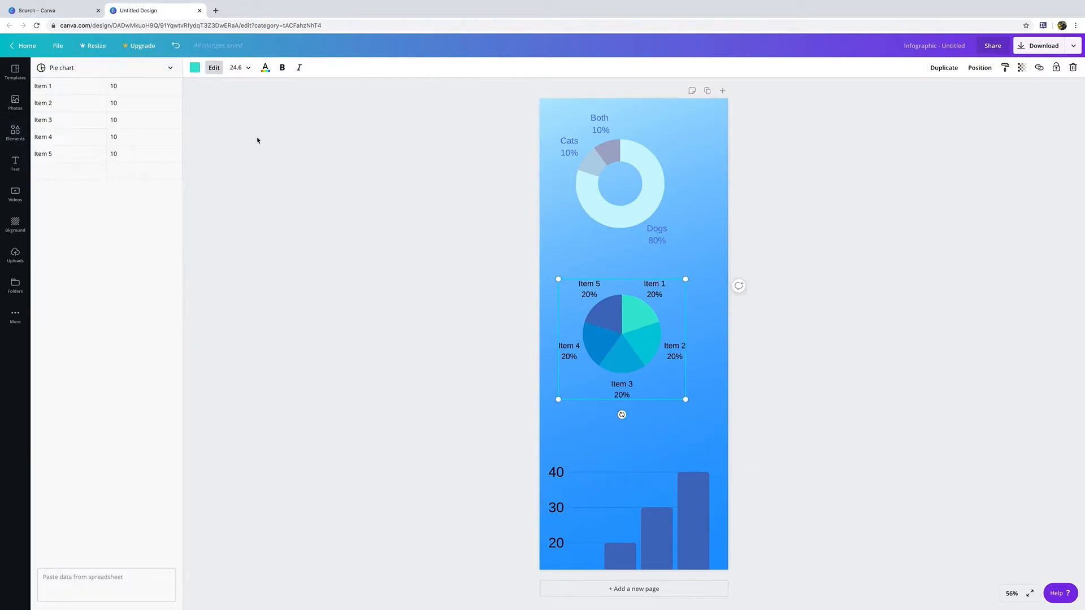
# Step: Shrink the donut chart proportionally until its label text size is about 24.4
pyautogui.click(648, 171)
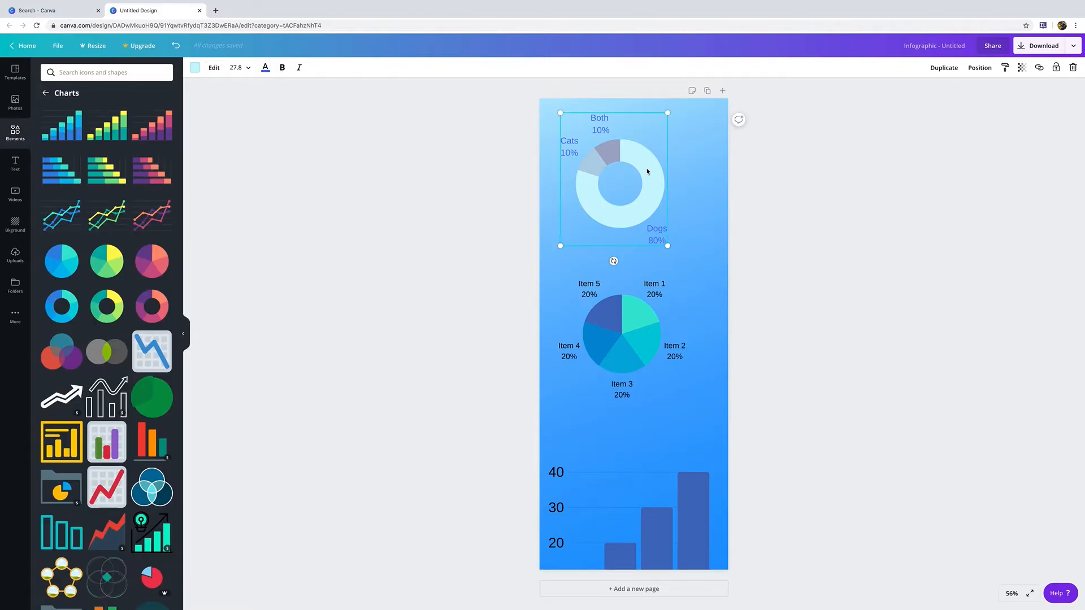
pyautogui.click(647, 171)
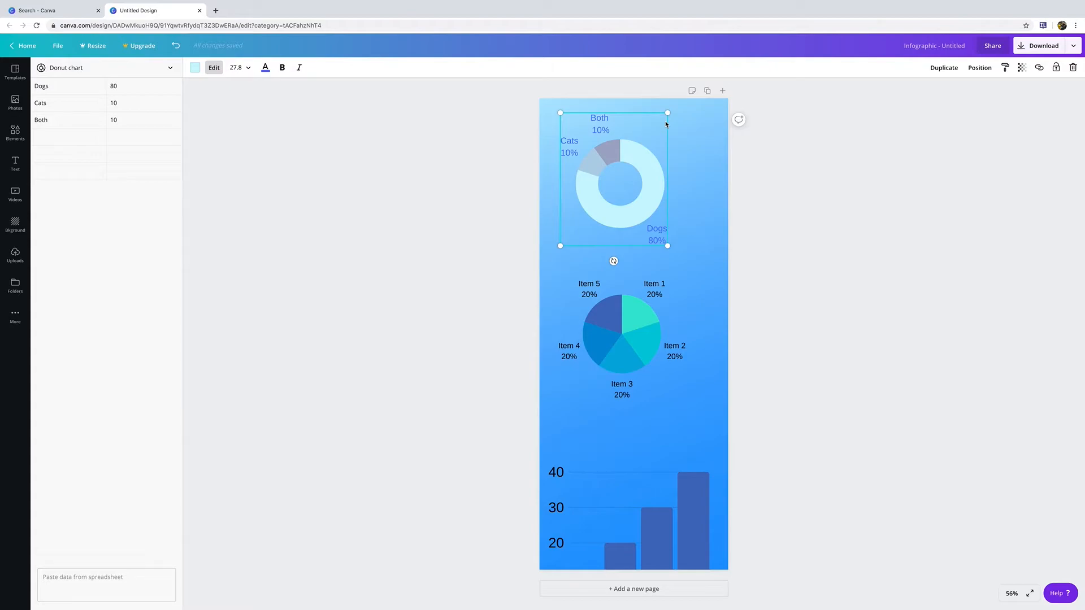
pyautogui.moveTo(667, 245); pyautogui.dragTo(710, 189)
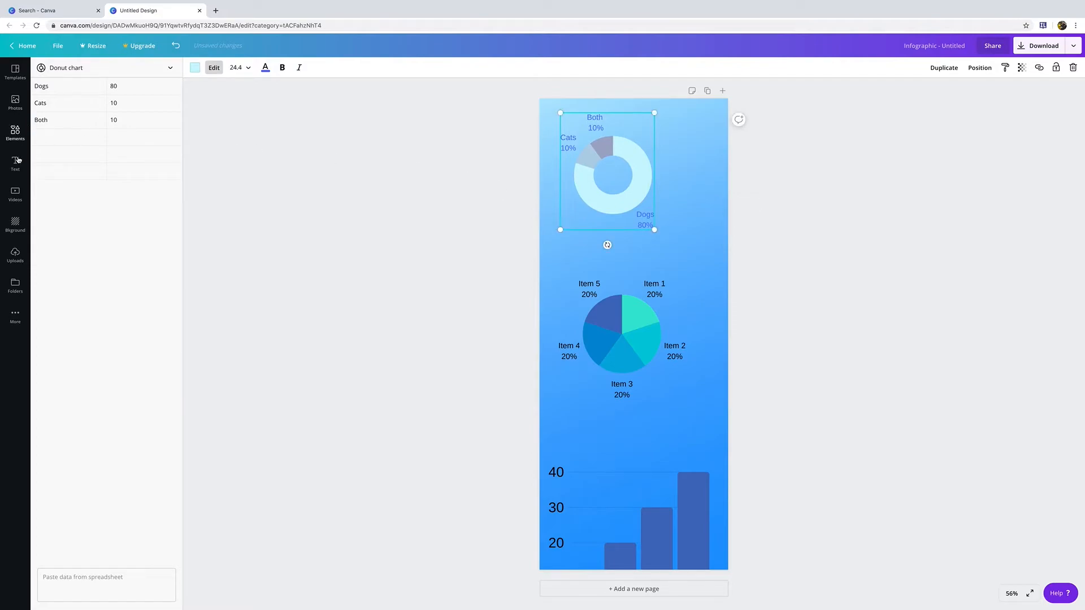
# Step: Add a plain grey square from the Shapes elements to the infographic
pyautogui.click(16, 101)
pyautogui.click(14, 139)
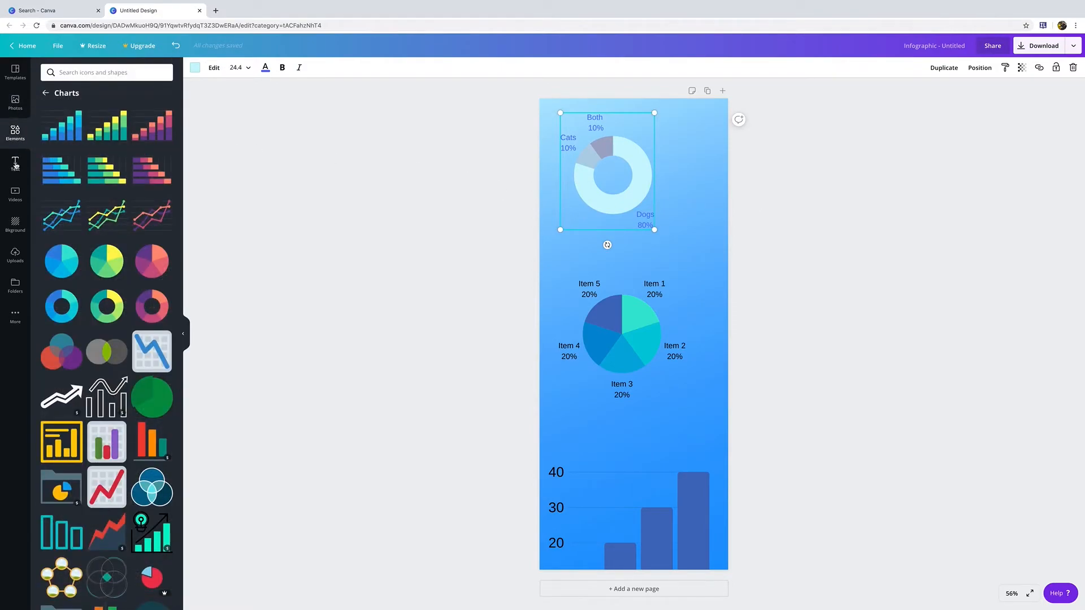
pyautogui.click(15, 103)
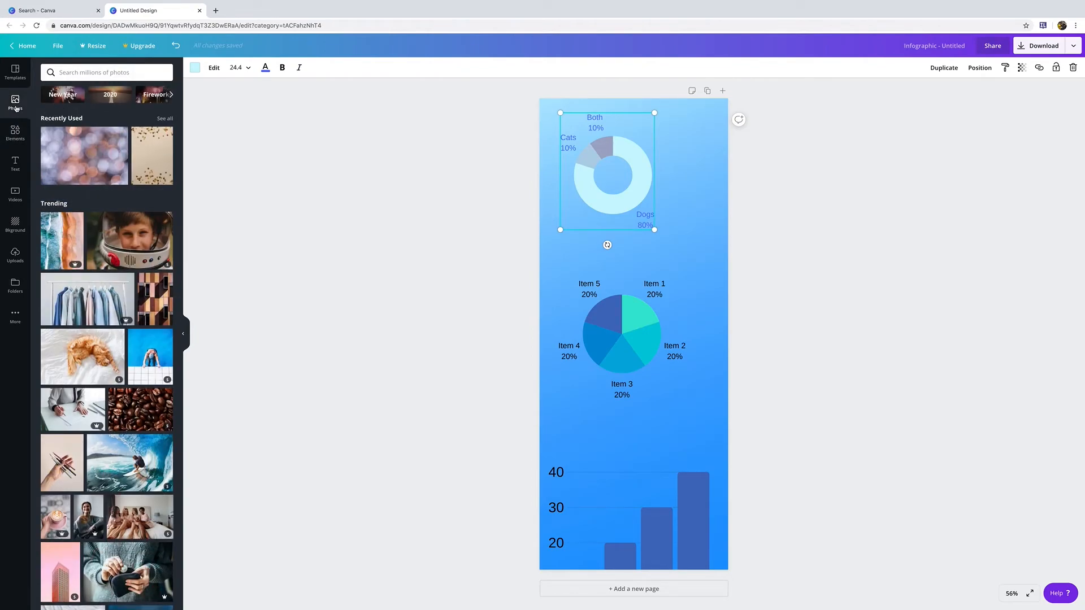
pyautogui.click(15, 136)
pyautogui.click(47, 93)
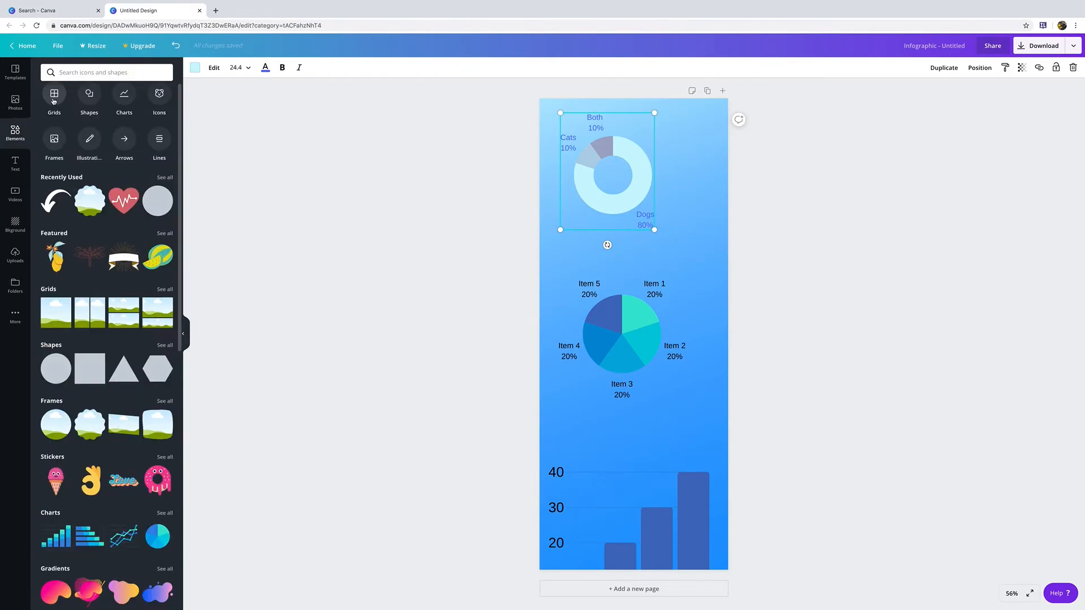
pyautogui.click(91, 97)
pyautogui.click(94, 130)
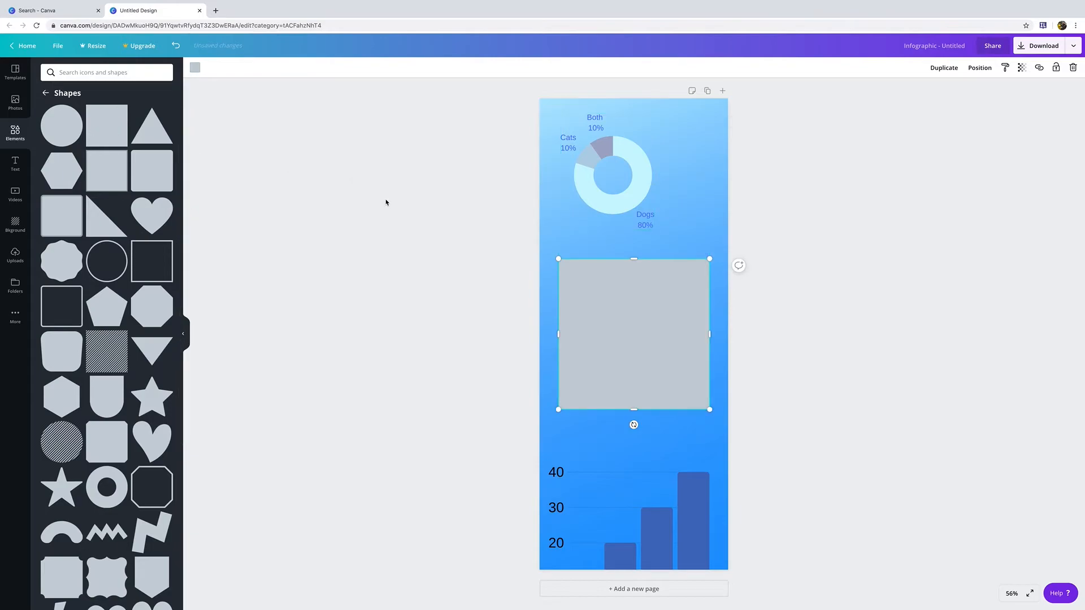
# Step: Resize the grey square into a band spanning the full page width between the donut and bar charts
pyautogui.moveTo(564, 258); pyautogui.dragTo(546, 242)
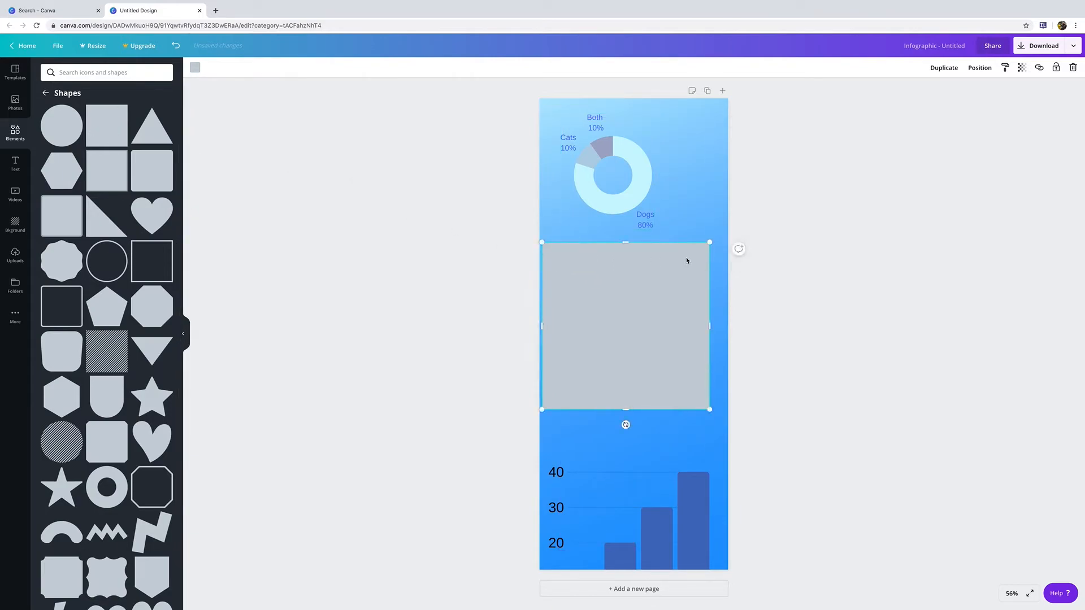
pyautogui.moveTo(545, 324); pyautogui.dragTo(537, 324)
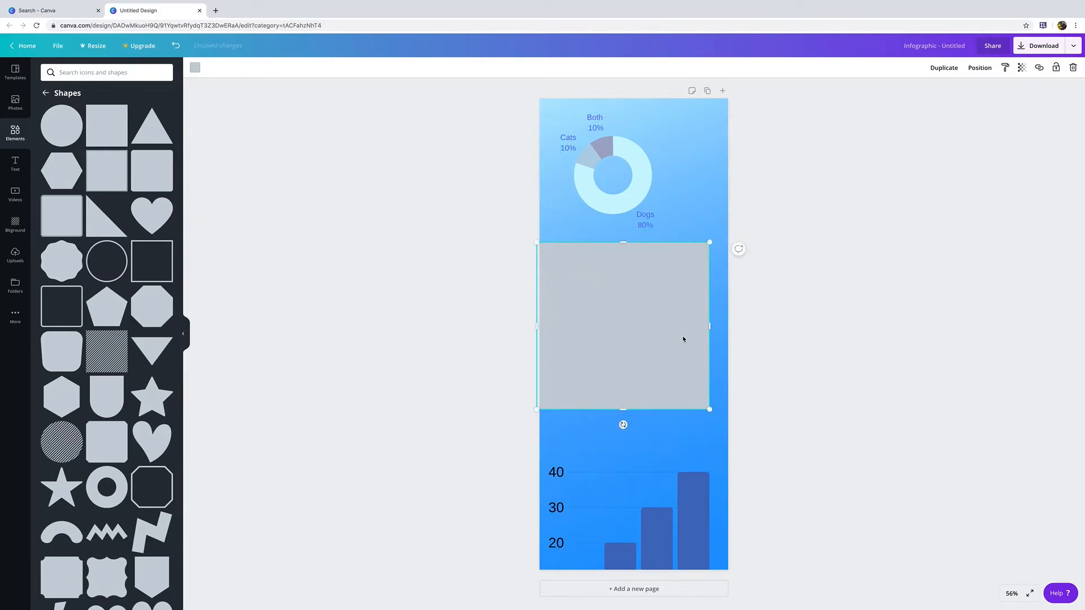
pyautogui.moveTo(710, 326); pyautogui.dragTo(728, 328)
pyautogui.moveTo(630, 409)
pyautogui.mouseDown()
pyautogui.moveTo(627, 357)
pyautogui.moveTo(626, 402)
pyautogui.mouseUp()
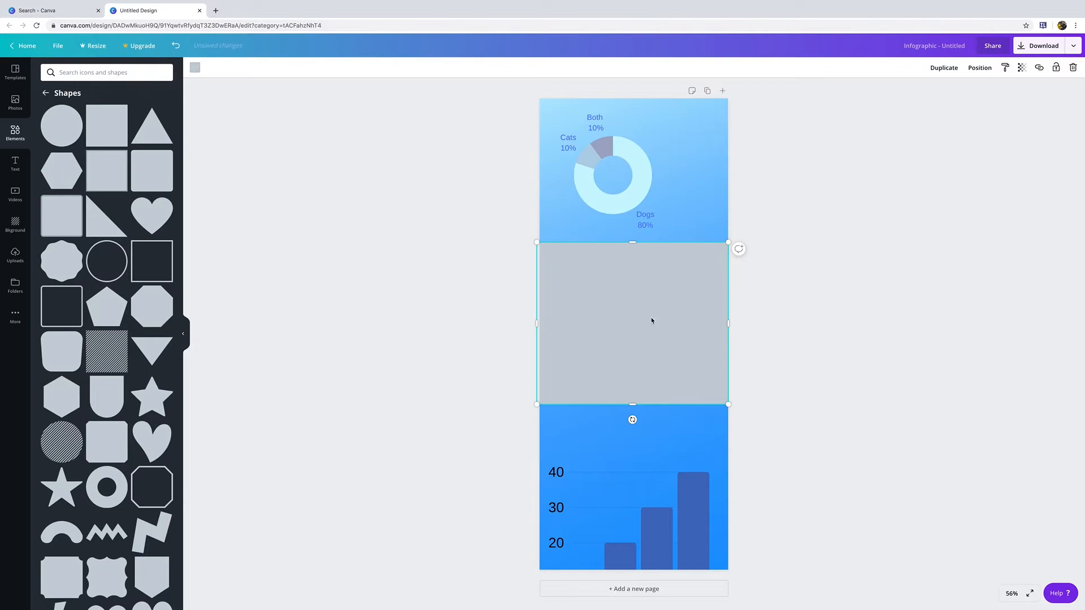
# Step: Bring the pie chart forward, in front of the grey band, and position the band behind it between the other two charts
pyautogui.moveTo(649, 320); pyautogui.dragTo(639, 436)
pyautogui.click(611, 328)
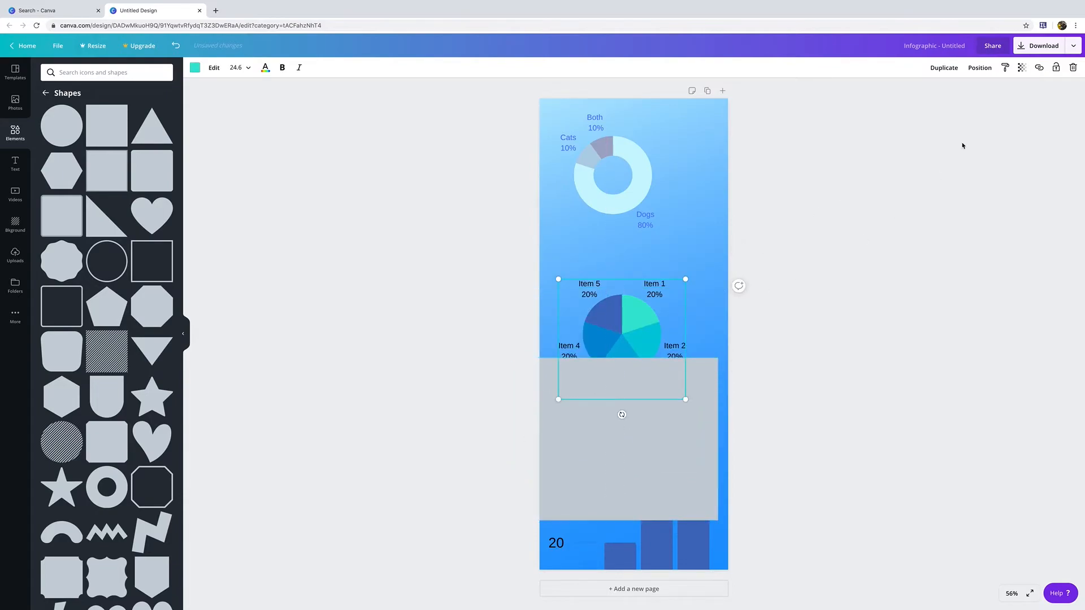
pyautogui.click(978, 69)
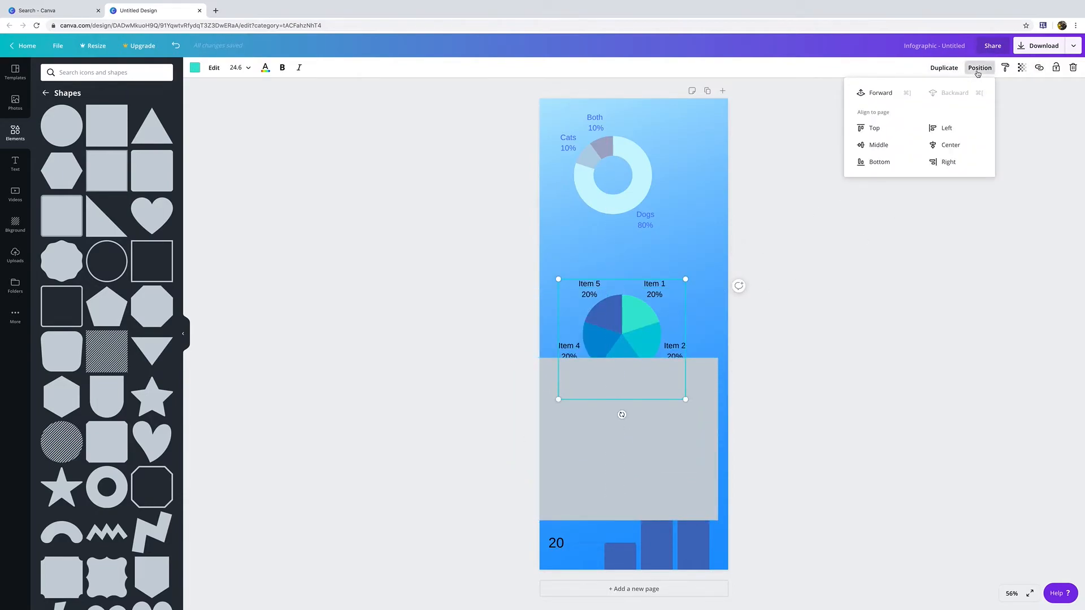
pyautogui.click(883, 95)
pyautogui.moveTo(709, 377); pyautogui.dragTo(706, 275)
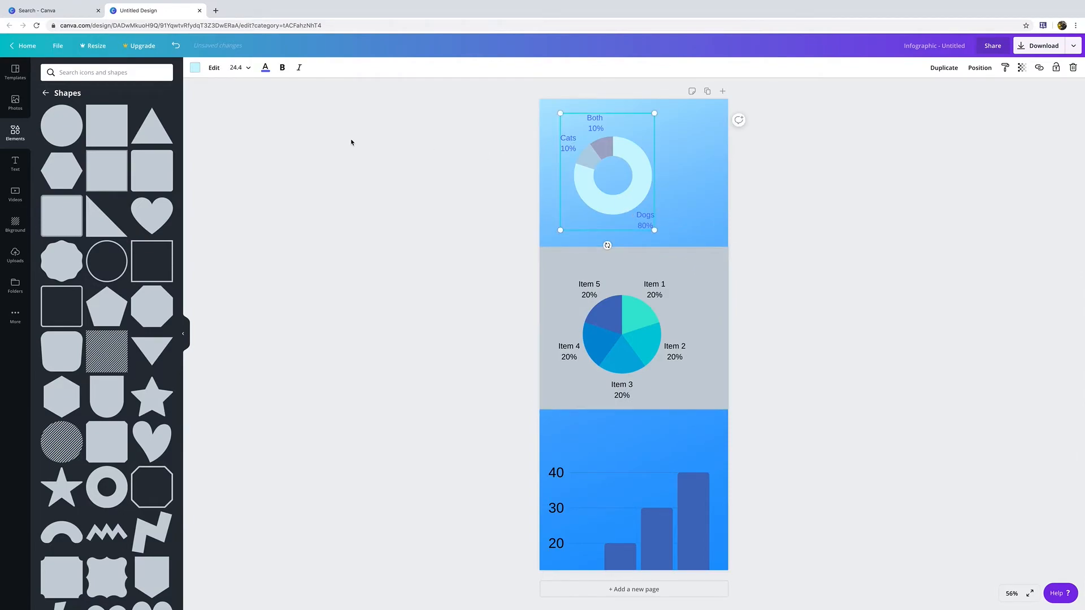
# Step: Examine the donut chart's data and available chart types, leaving it as a donut chart
pyautogui.doubleClick(616, 158)
pyautogui.click(65, 69)
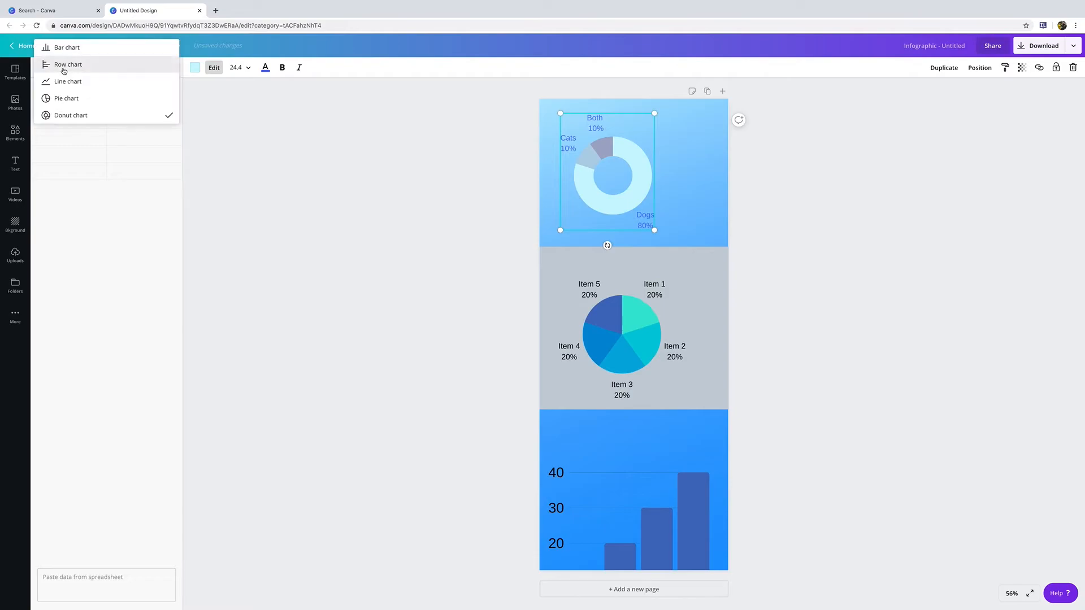
pyautogui.click(113, 187)
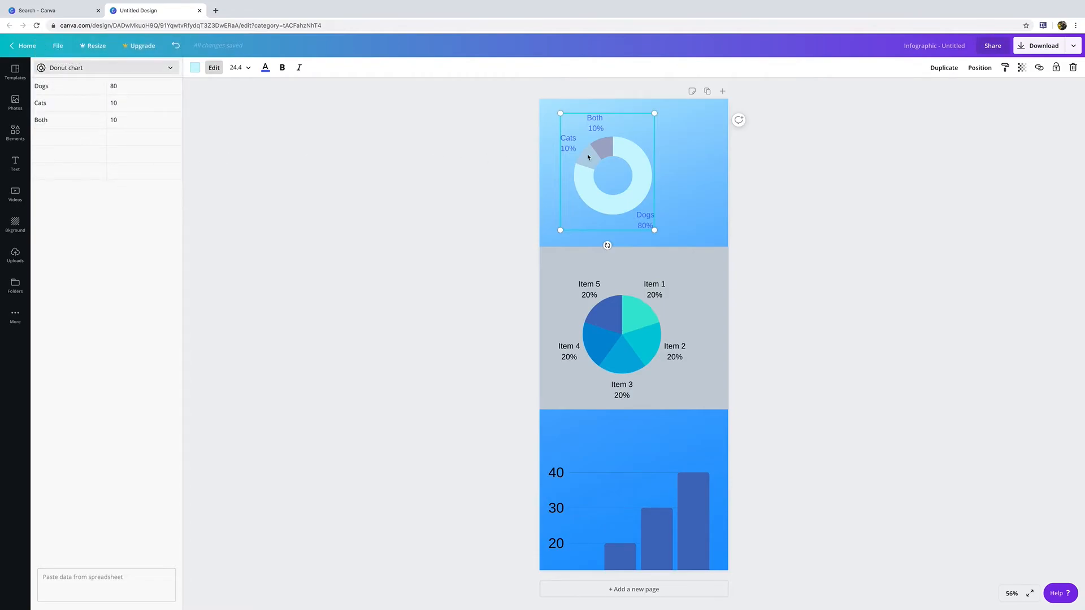
pyautogui.click(1013, 103)
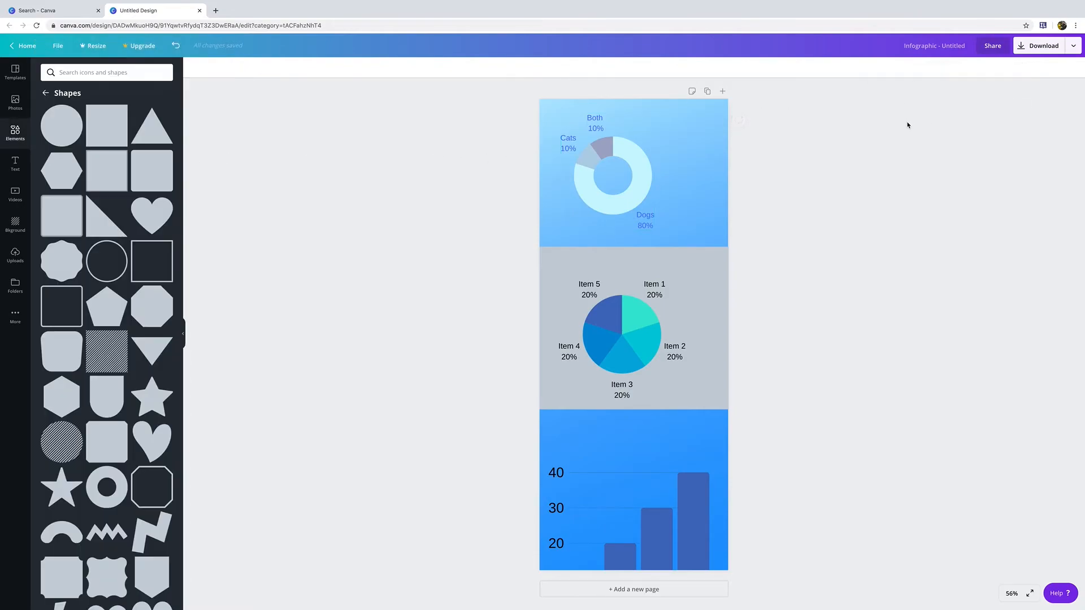
pyautogui.click(701, 137)
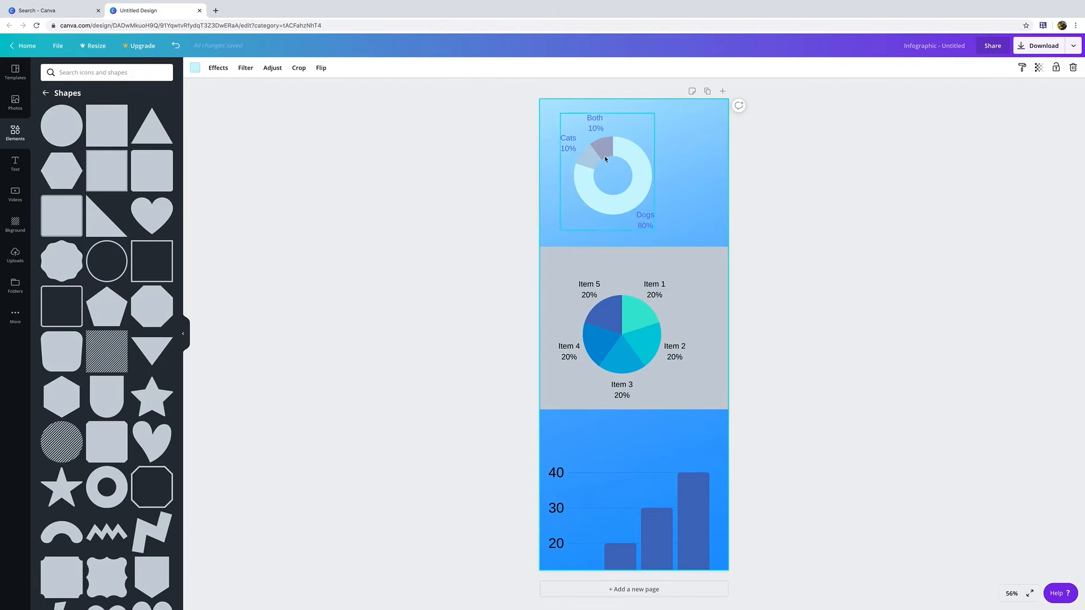
# Step: Add a default heading and a default subheading to the page
pyautogui.click(15, 164)
pyautogui.click(90, 117)
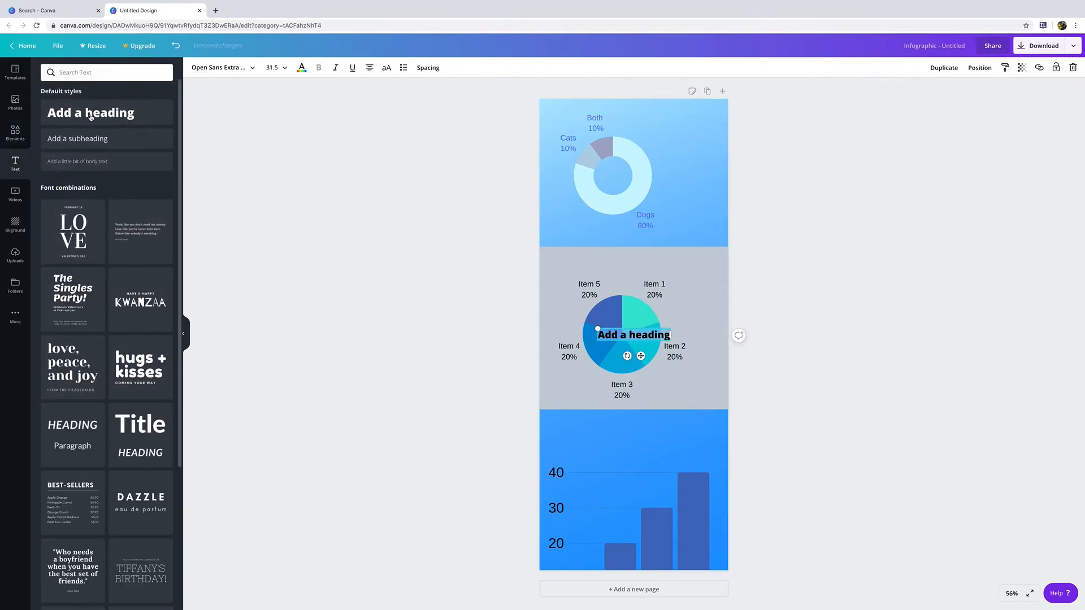
pyautogui.click(95, 142)
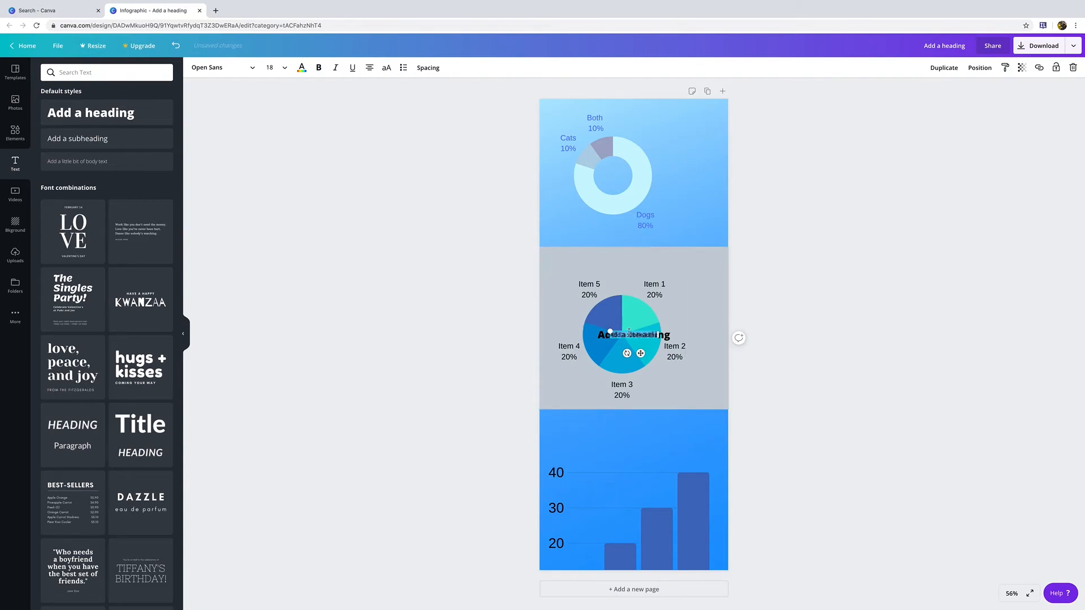
# Step: Move the heading to the page's upper right beside the donut chart and change its text to "Dog vs Cat people"
pyautogui.click(602, 334)
pyautogui.moveTo(610, 334); pyautogui.dragTo(653, 120)
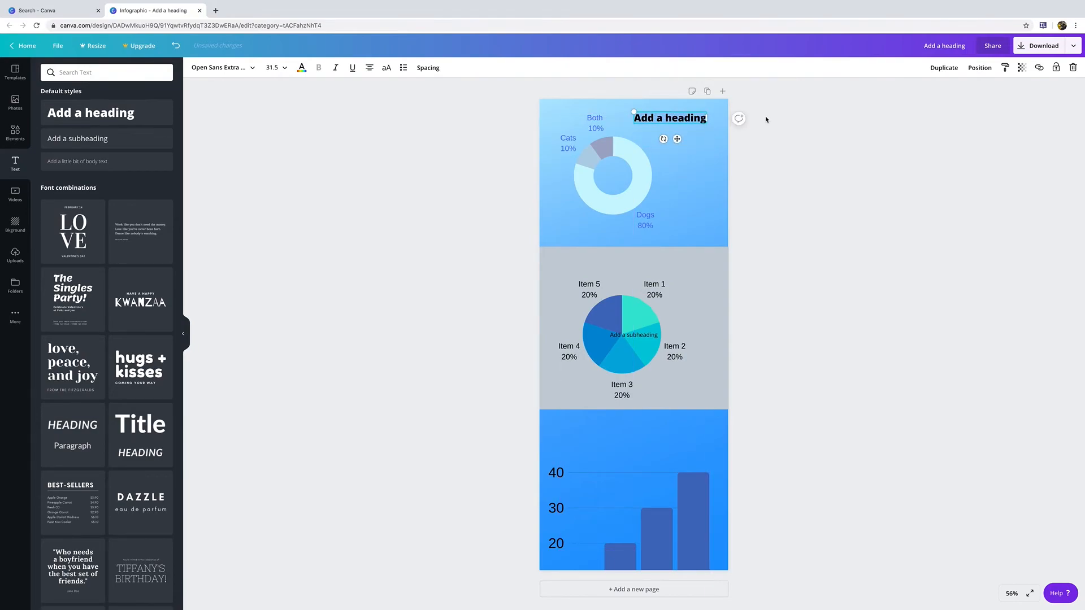
pyautogui.write('Dog vs Ca')
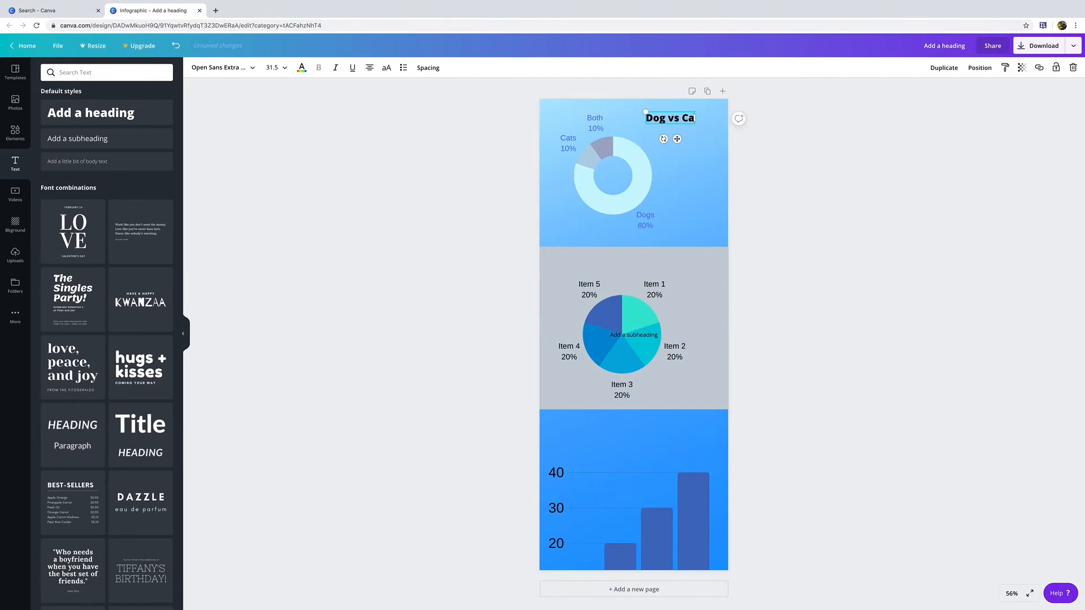
pyautogui.write('t people')
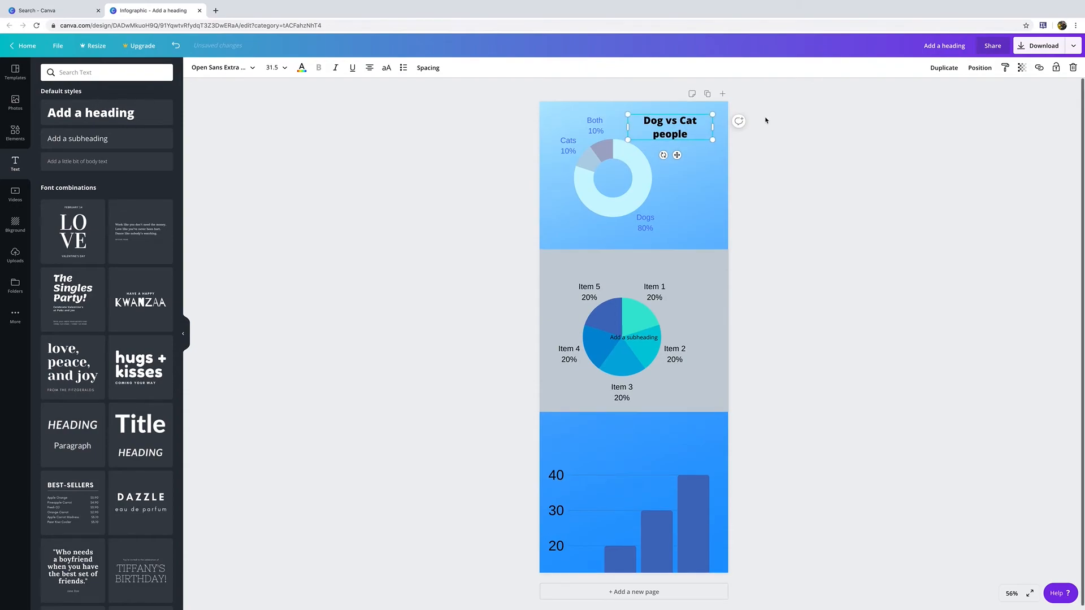
# Step: Leave the infographic design and return to the home page
pyautogui.click(756, 194)
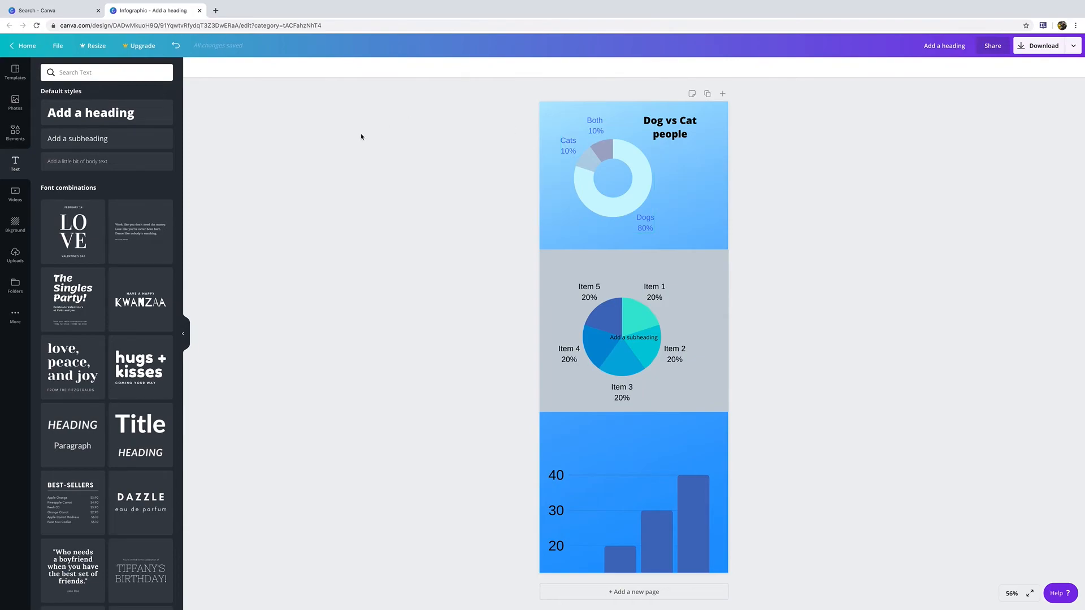
pyautogui.click(22, 49)
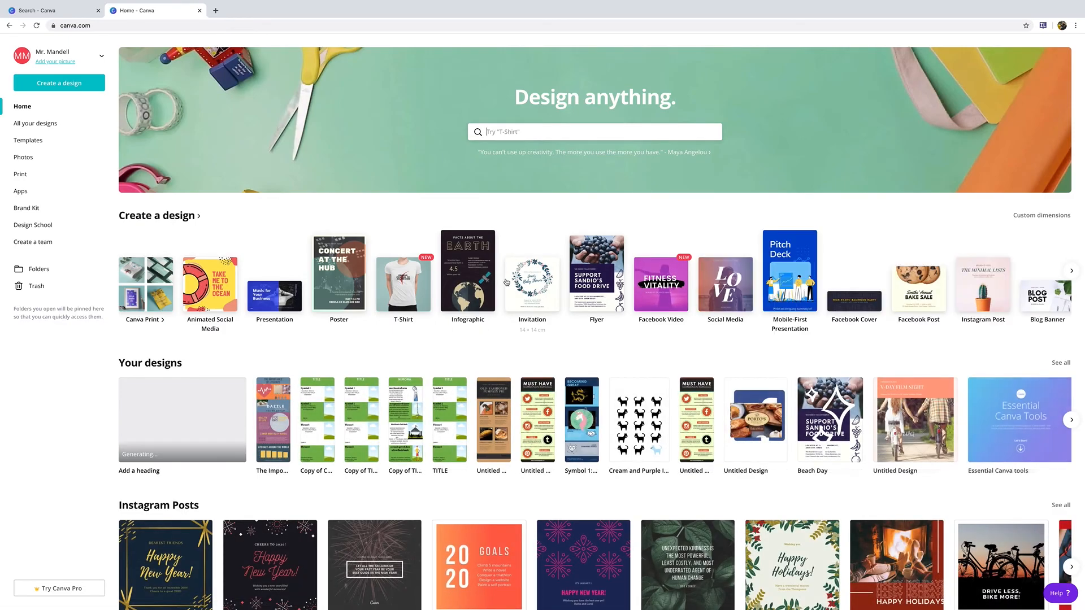
# Step: Create a new infographic design and apply the education template "The Importance of Literacy" to its page
pyautogui.click(474, 271)
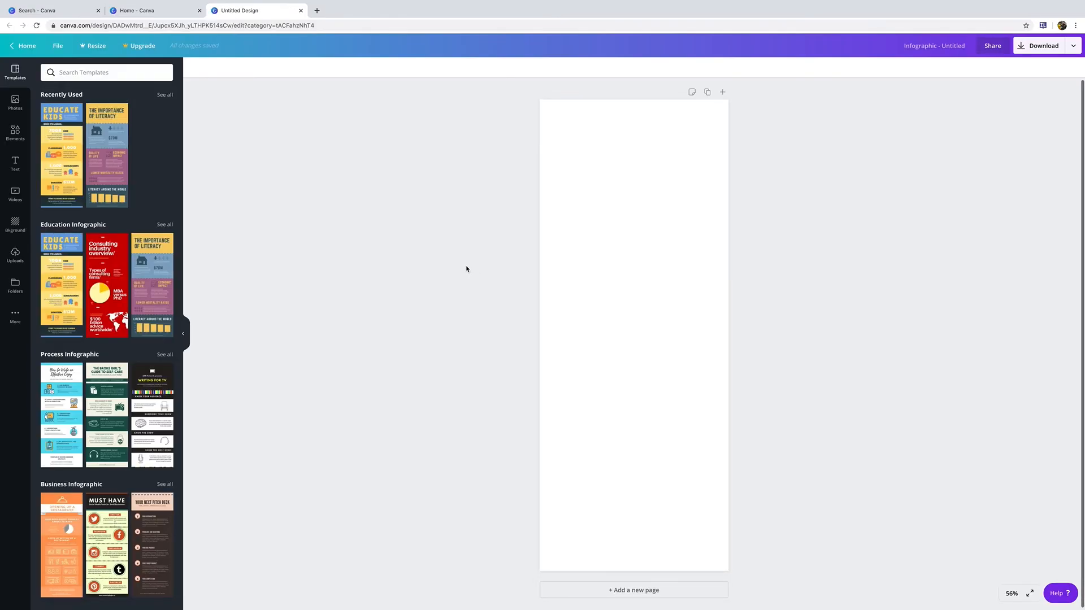
pyautogui.click(153, 278)
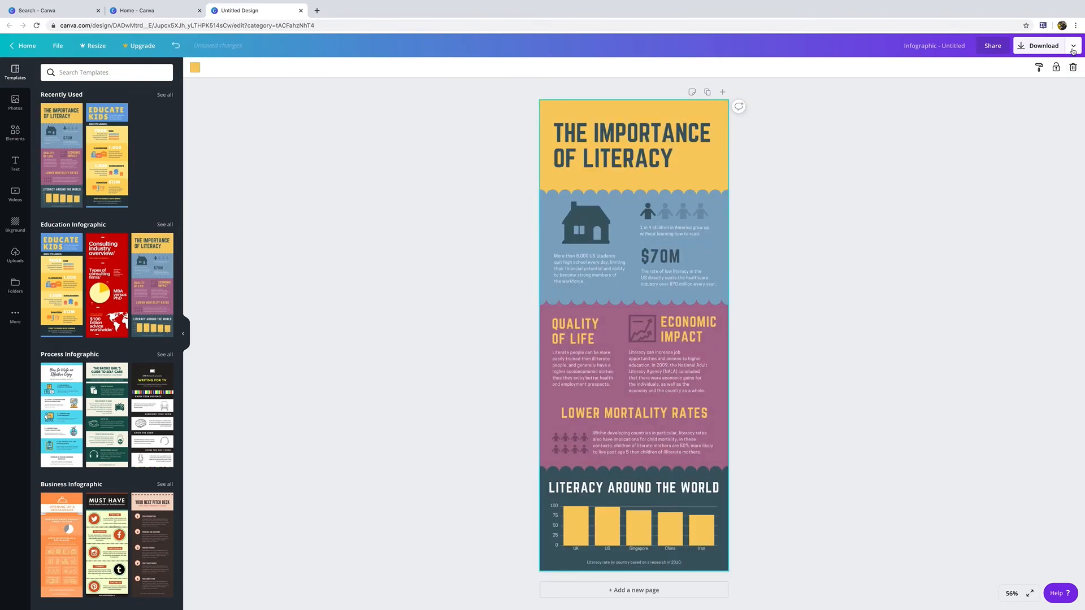
# Step: Download the infographic as a PDF Print file without crop marks and bleed, and dismiss the Canva Pro trial offer
pyautogui.click(1072, 50)
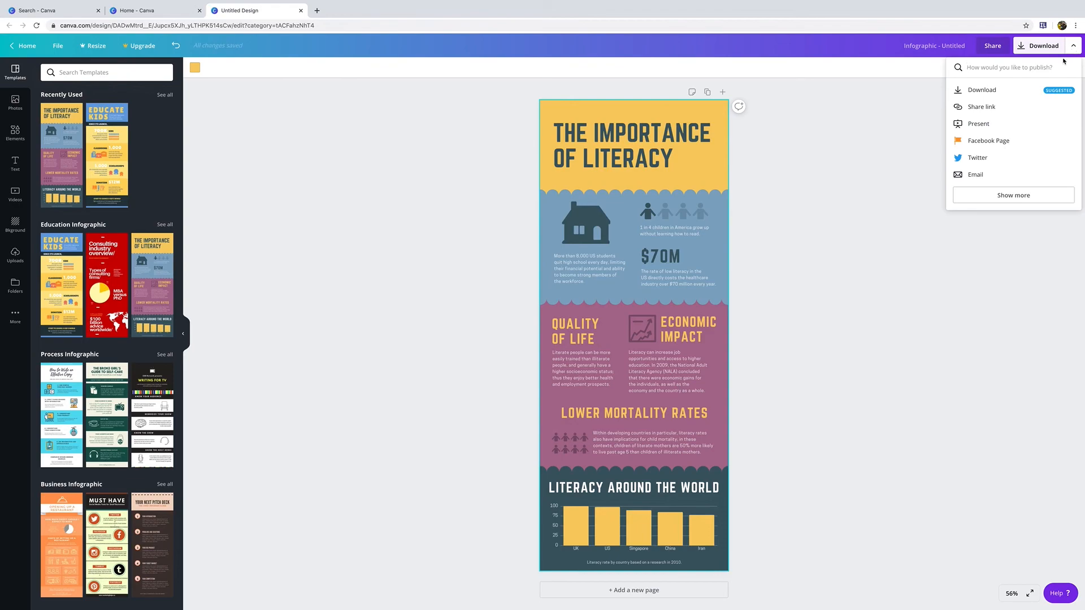
pyautogui.click(1024, 91)
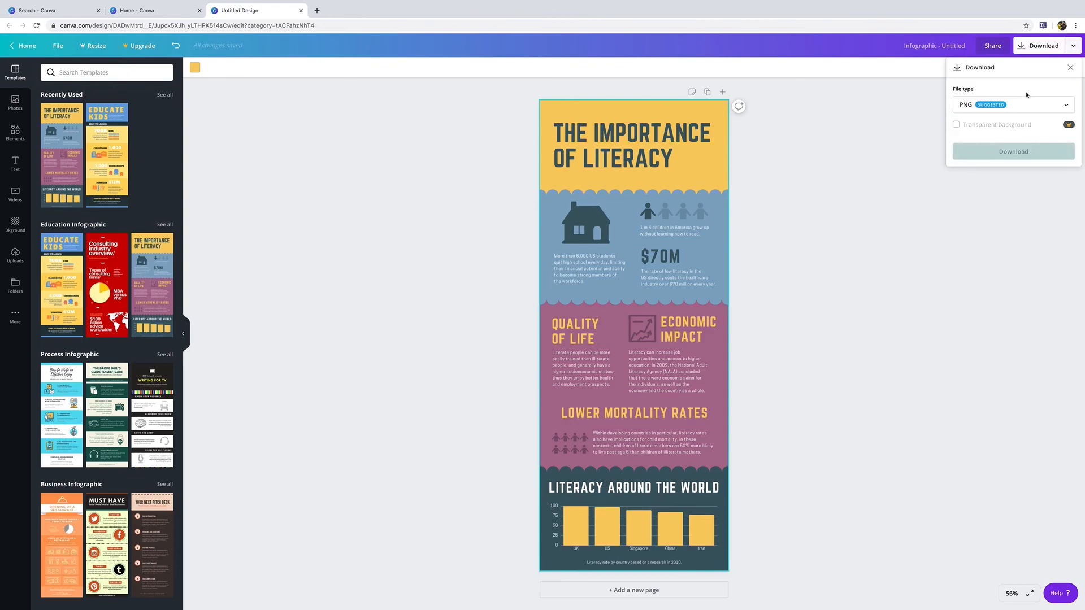
pyautogui.click(1019, 109)
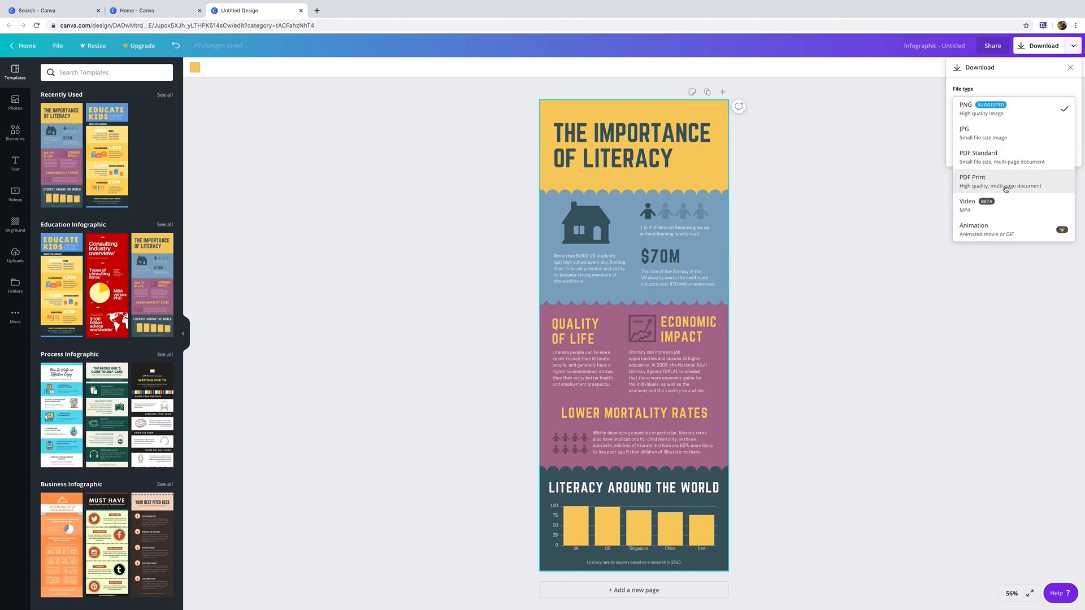
pyautogui.click(1005, 189)
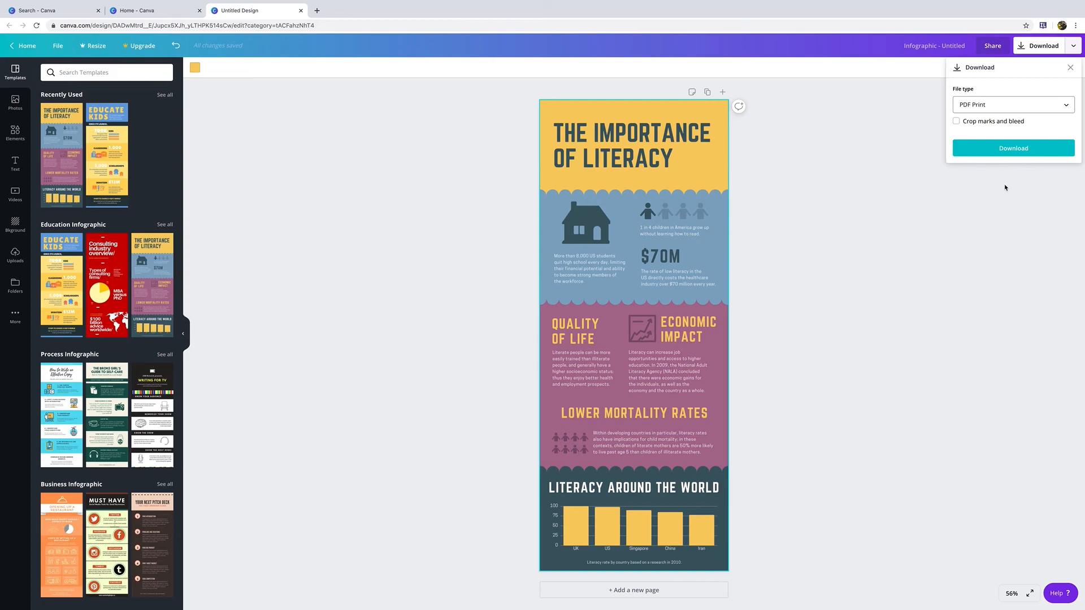
pyautogui.click(994, 152)
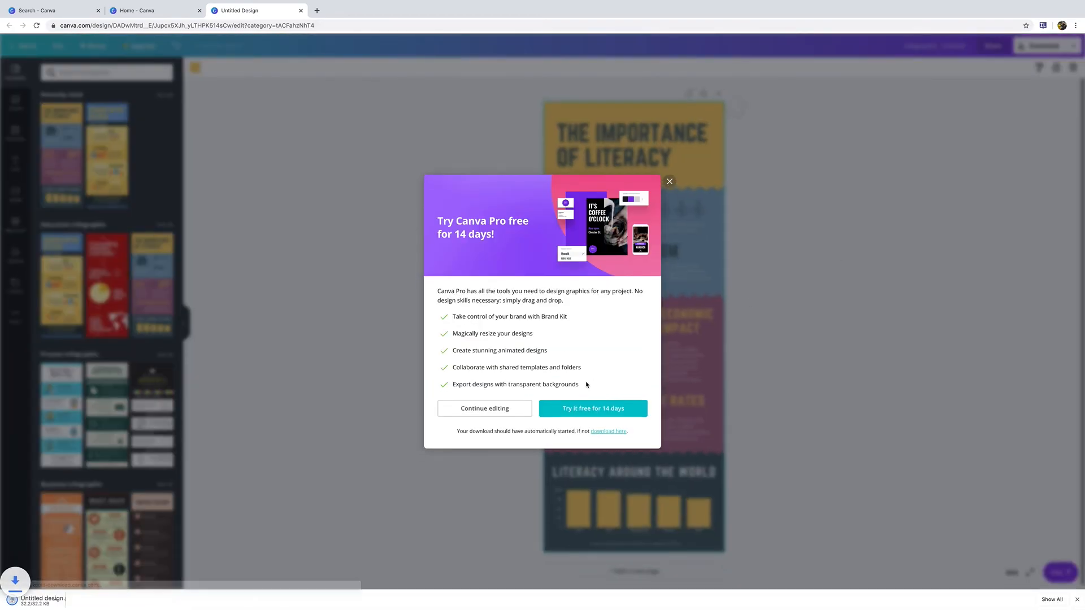
pyautogui.click(667, 181)
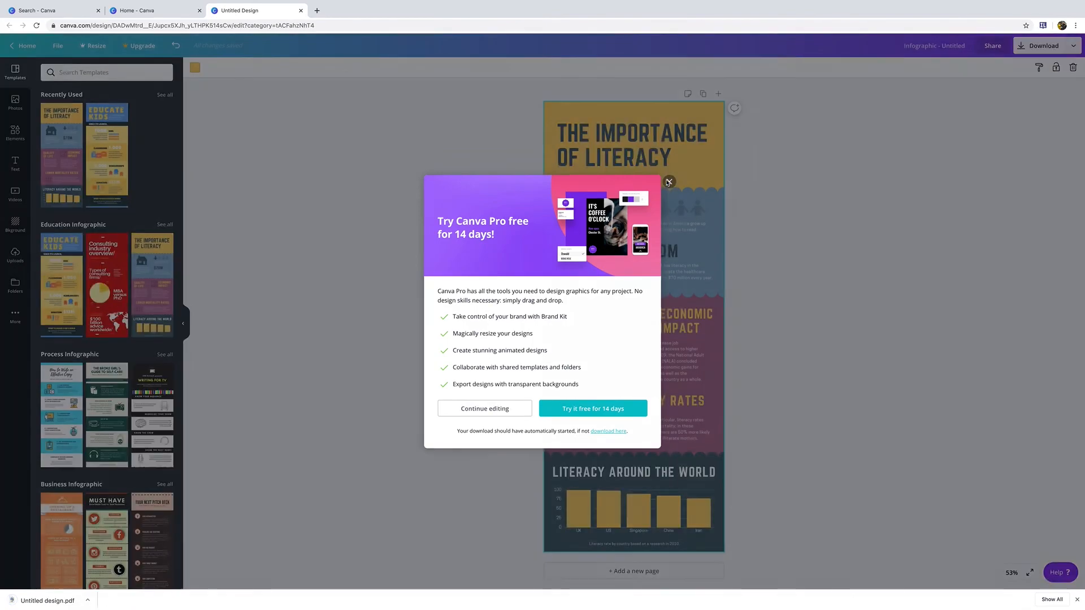